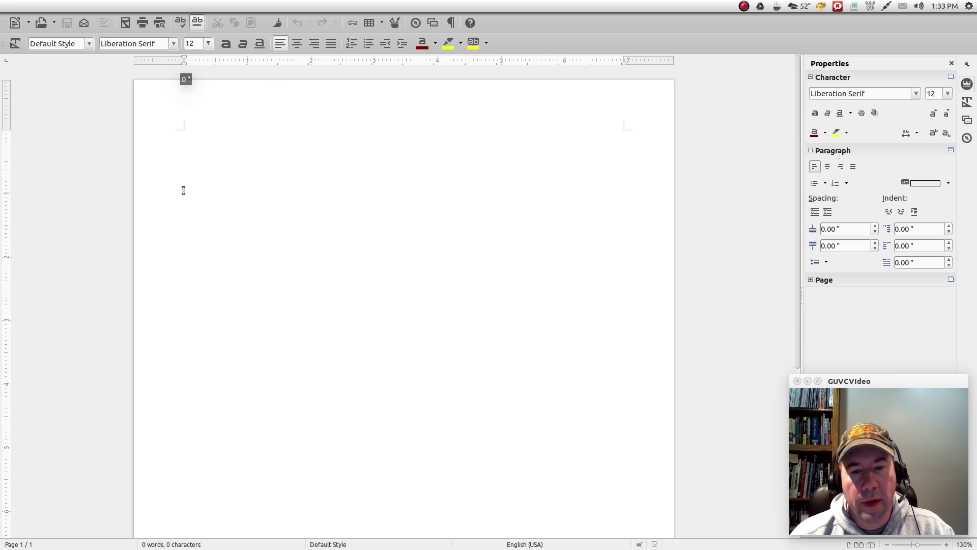
Step: Open Battle of the Free Office Suites.odt from the recent documents list
mouse_move(1, 31)
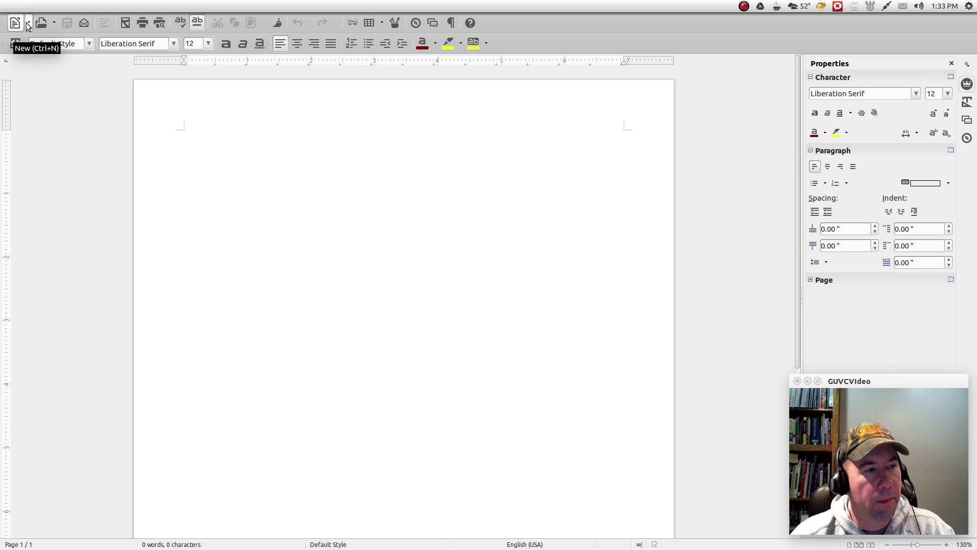
click(54, 25)
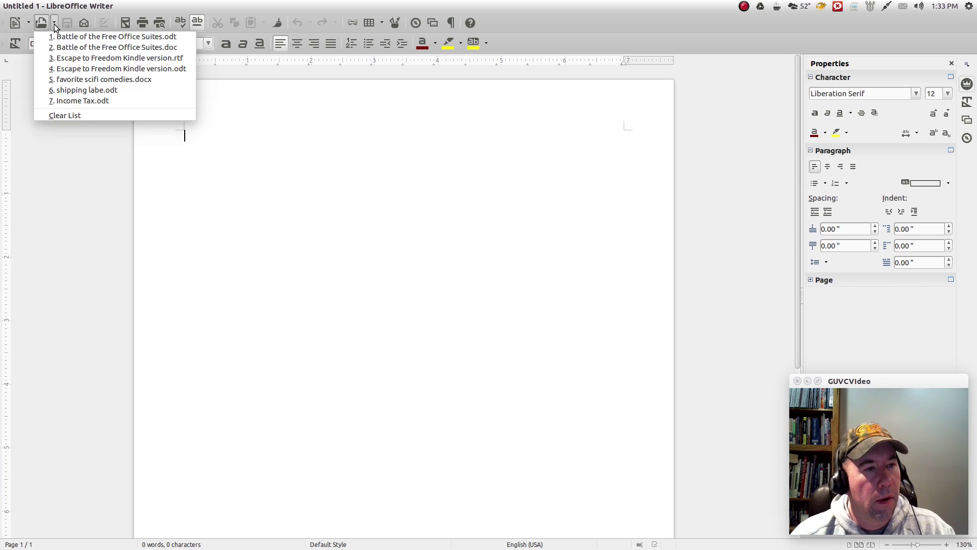
click(84, 38)
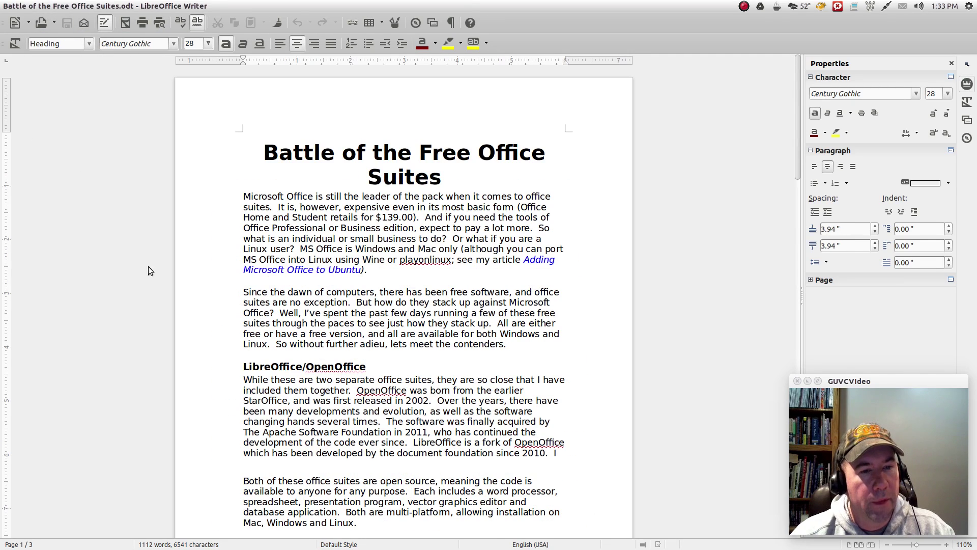
Step: Scroll through the document and put the cursor at the end of the title line
scroll(450, 343, down, 8)
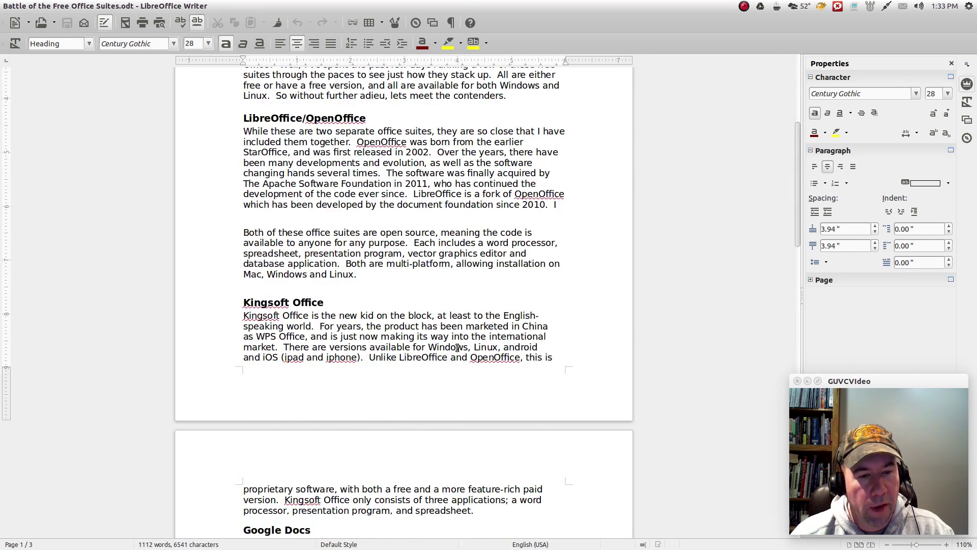
scroll(457, 347, down, 10)
scroll(457, 348, up, 15)
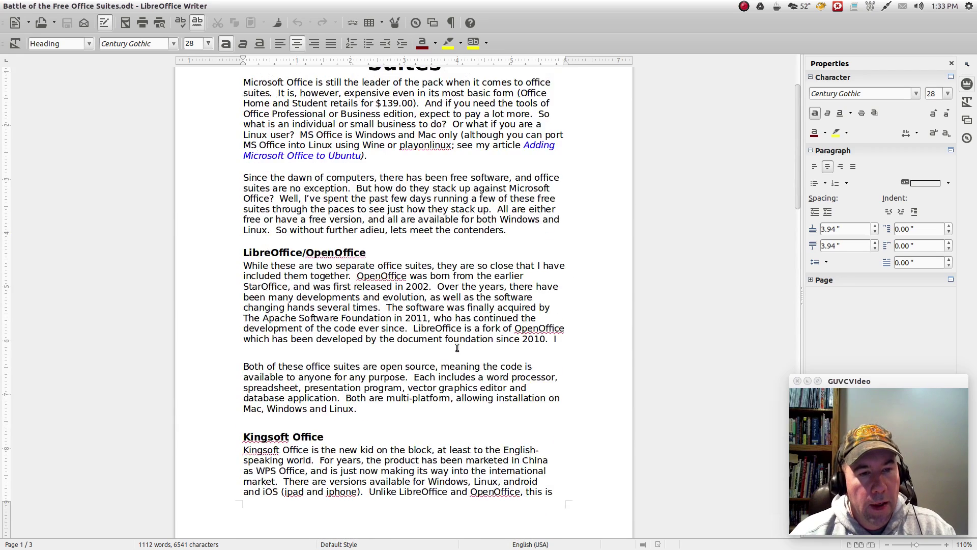
scroll(457, 348, up, 4)
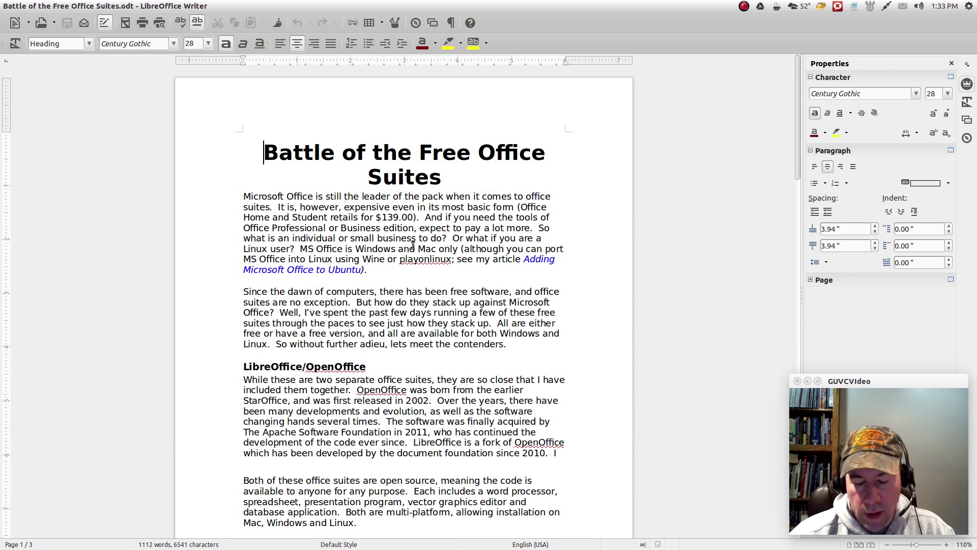
click(485, 181)
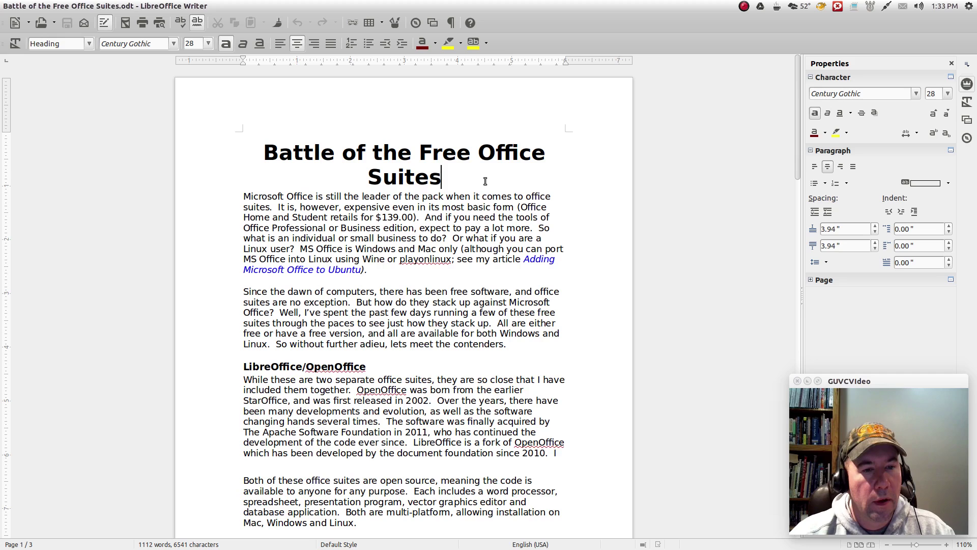
key(Return)
key(BackSpace)
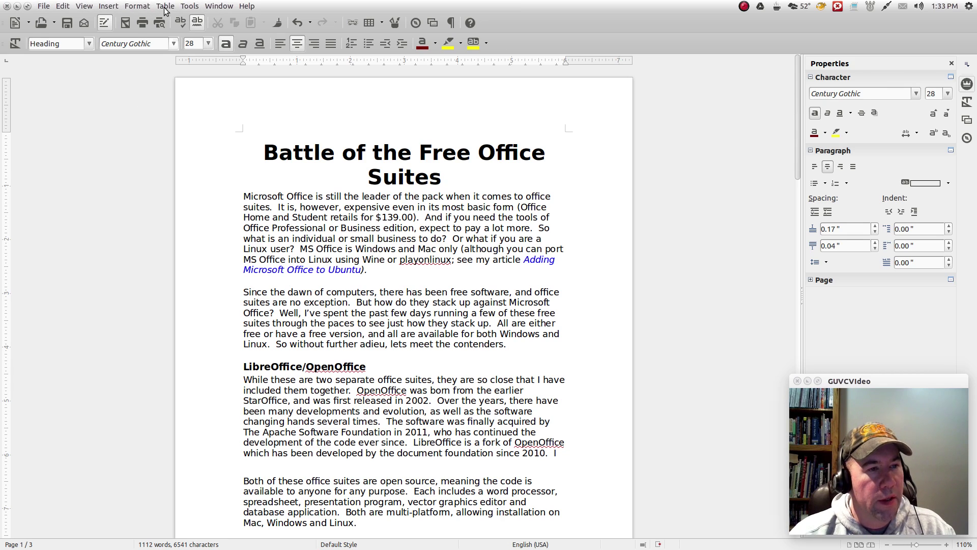
Step: Insert a manual page break after the title
click(109, 6)
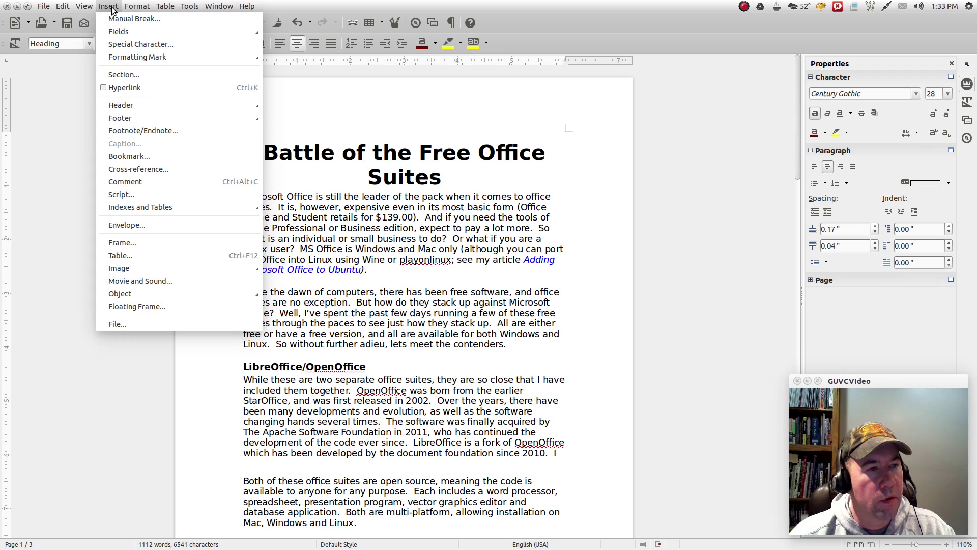
click(116, 17)
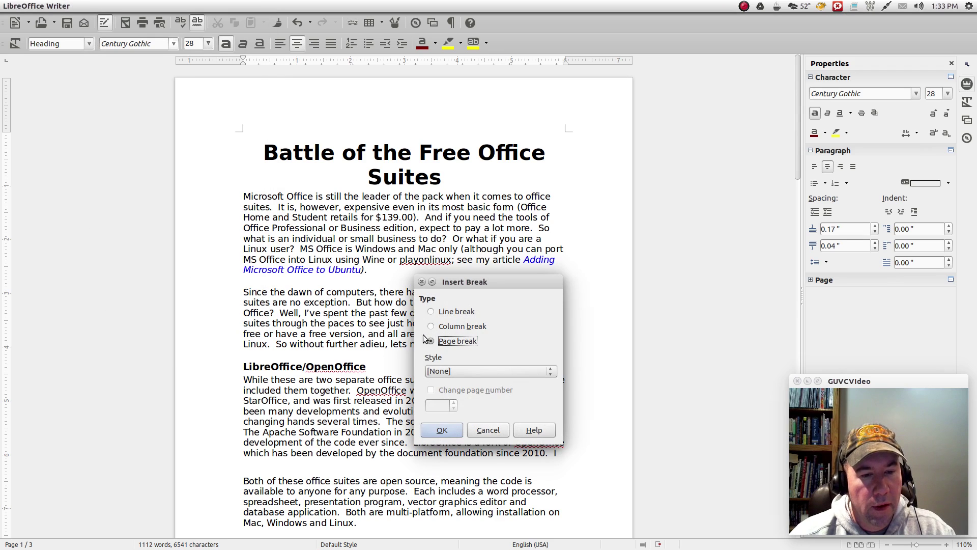
click(442, 432)
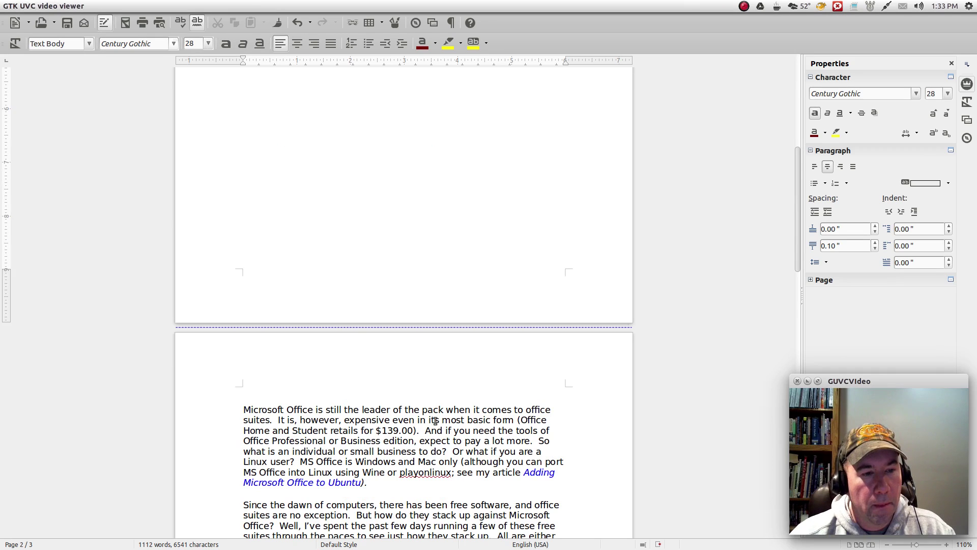
scroll(418, 341, up, 5)
key(ctrl+z)
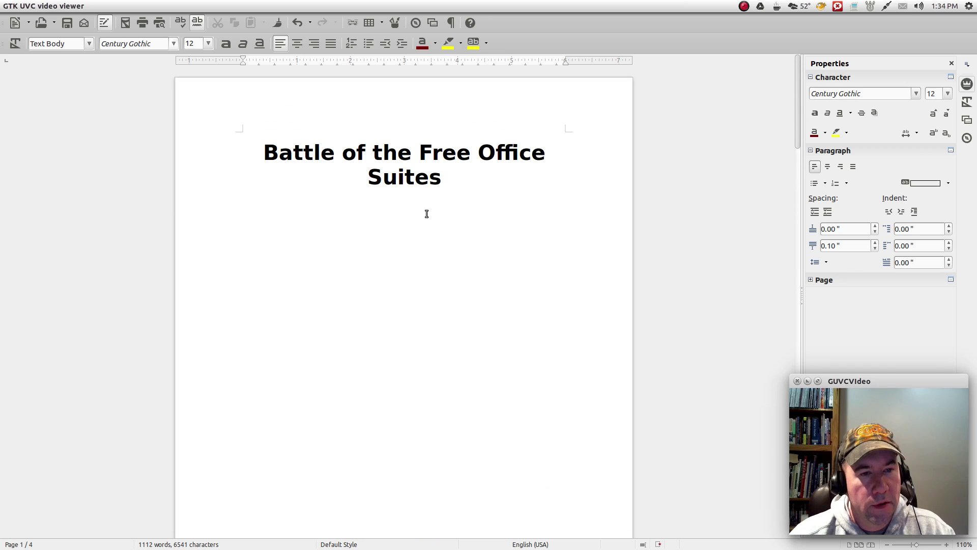
Step: Apply the Title paragraph style to the heading and lower it with an empty line above
drag(475, 205, 262, 151)
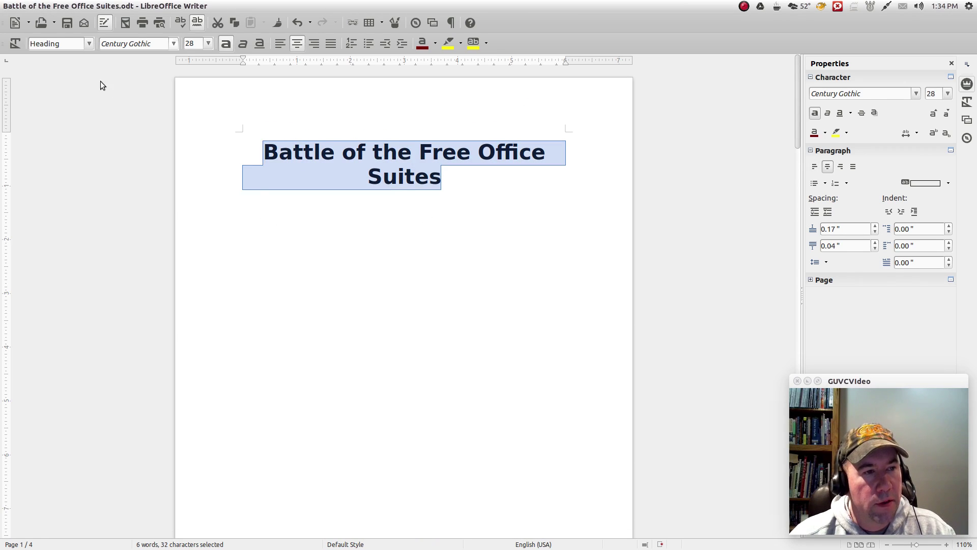
click(89, 44)
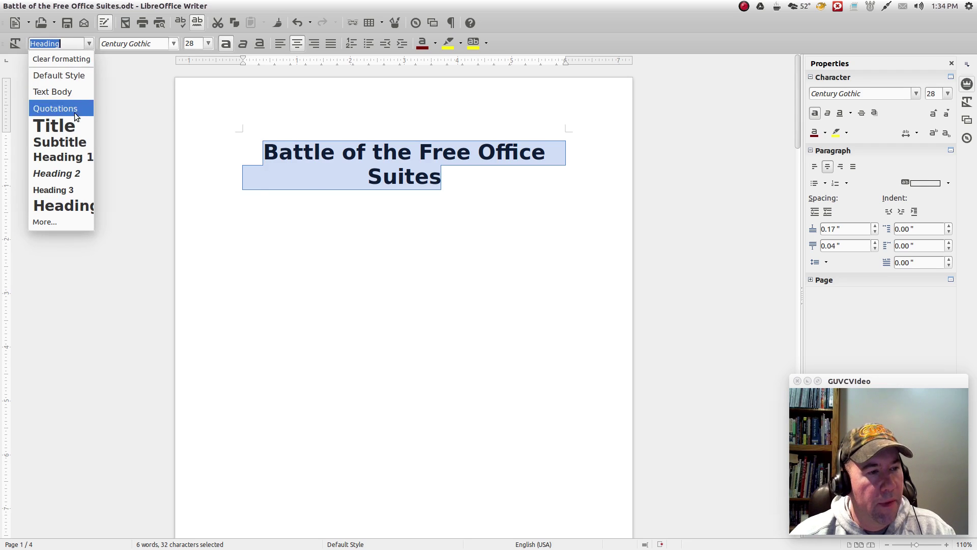
key(Escape)
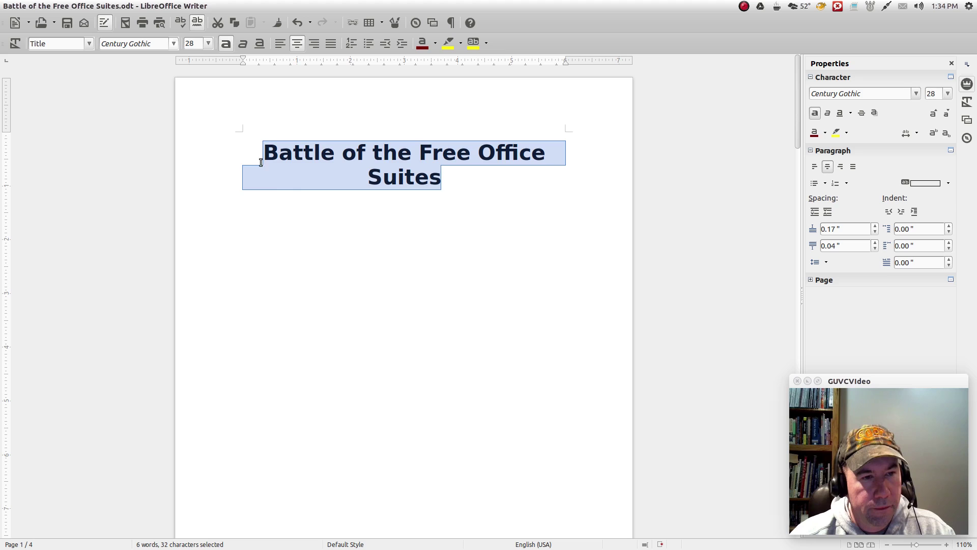
click(255, 157)
key(Return)
key(Return)
key(Return)
key(Return)
key(Return)
key(Return)
key(Return)
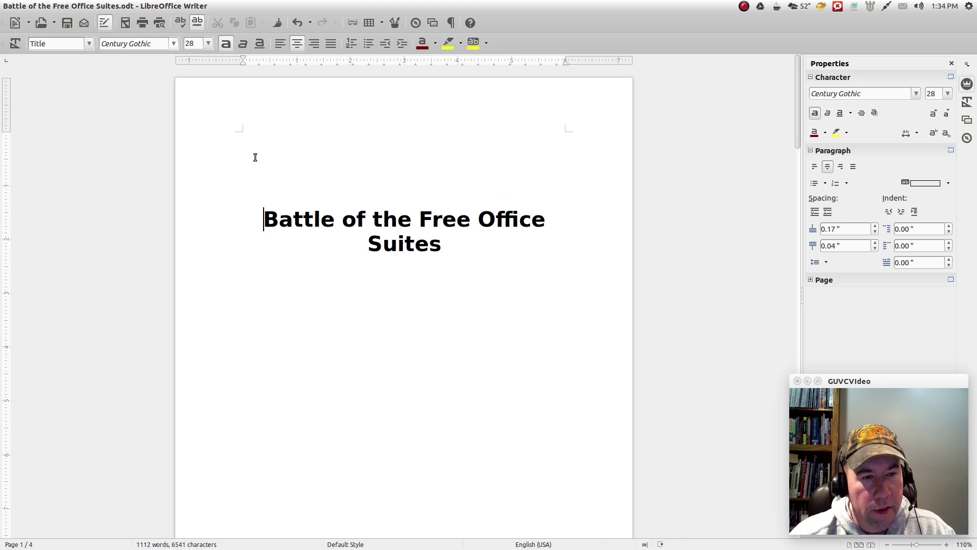
Step: Place the cursor before the article text on the next page
scroll(459, 322, down, 3)
scroll(459, 321, down, 5)
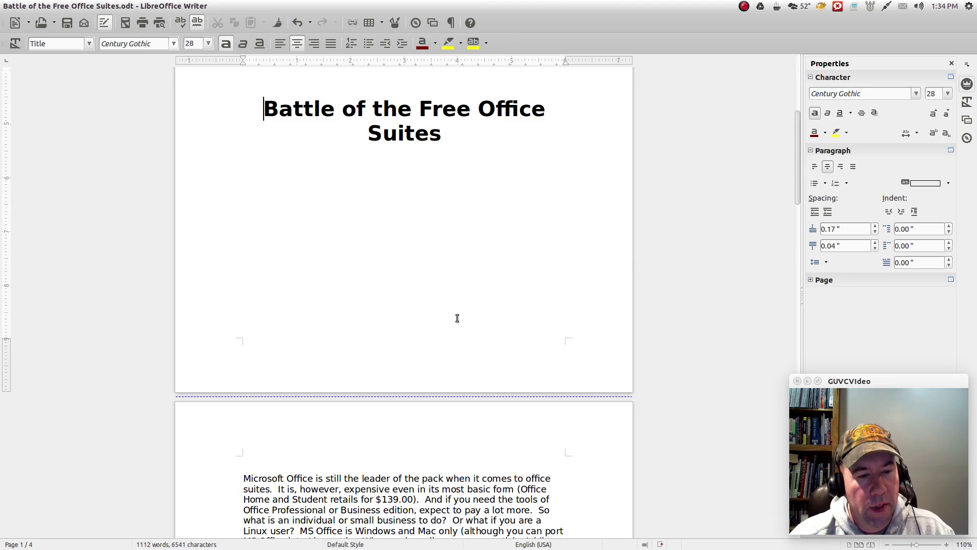
scroll(442, 303, down, 3)
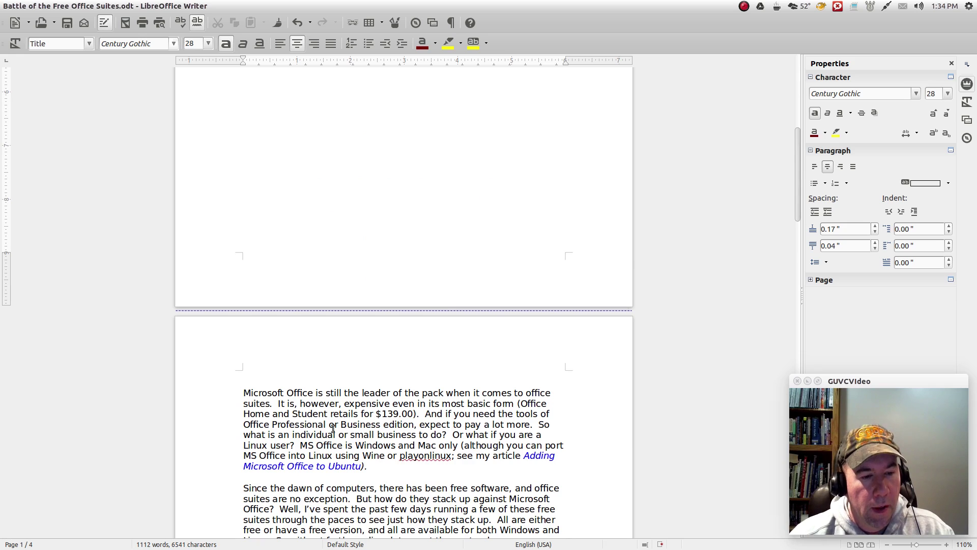
scroll(256, 423, down, 2)
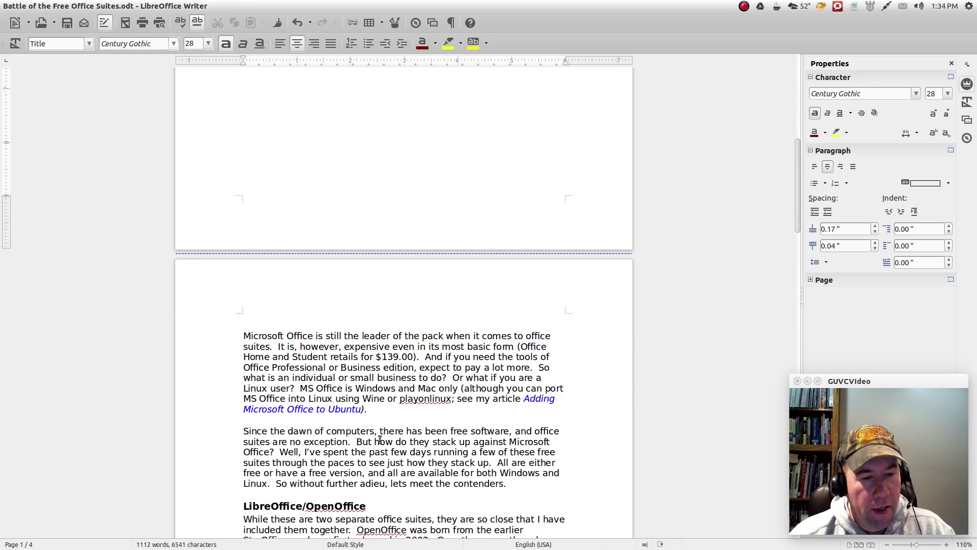
click(239, 338)
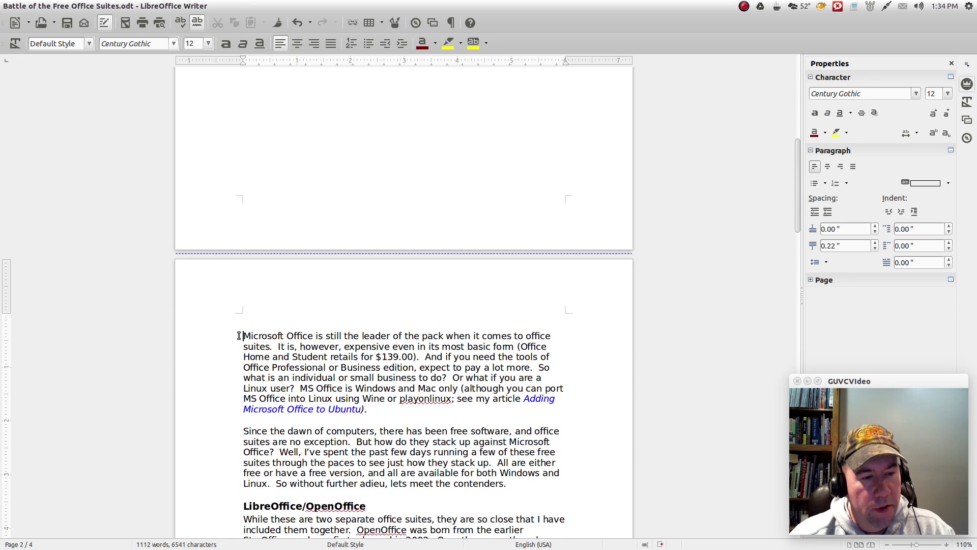
Step: Insert a page break before 'Microsoft Office' so the article starts on page 3
click(110, 8)
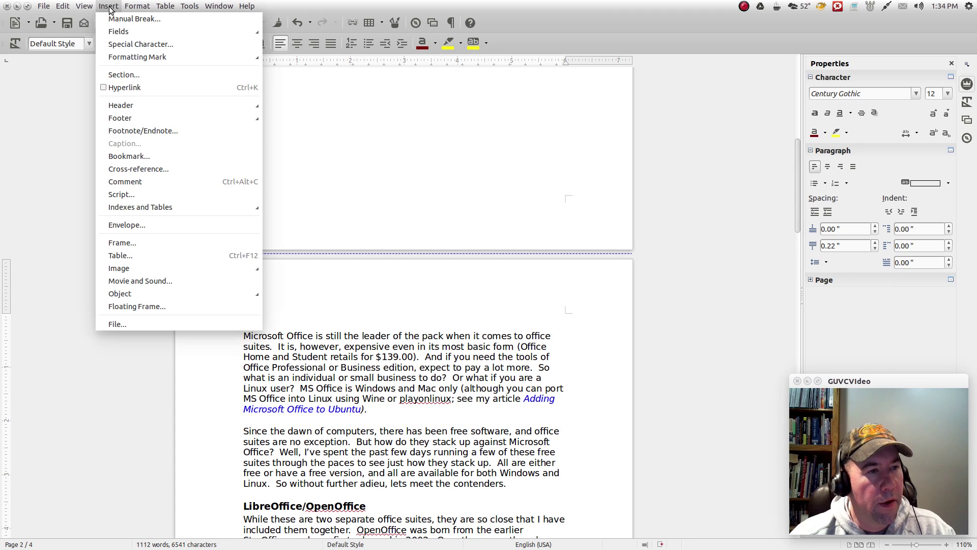
click(119, 19)
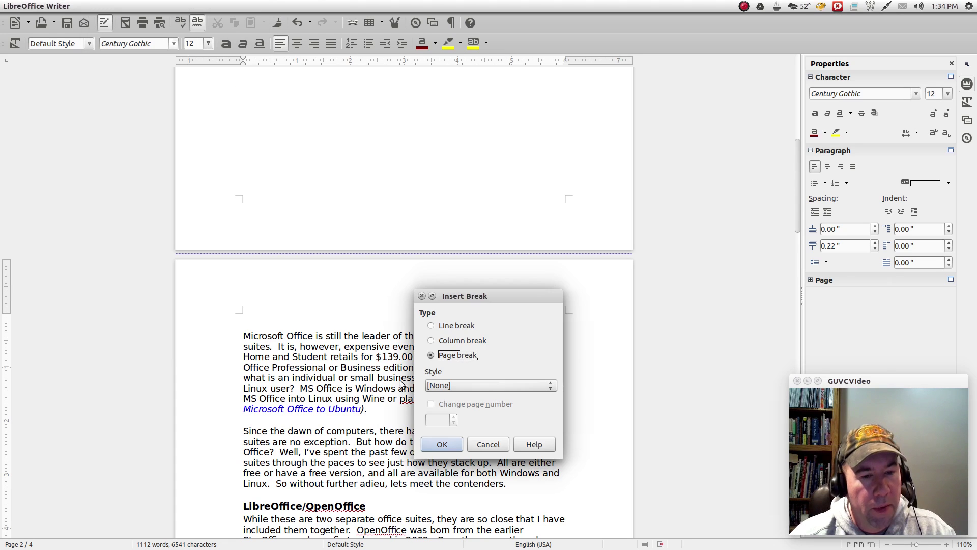
click(441, 444)
scroll(389, 235, up, 10)
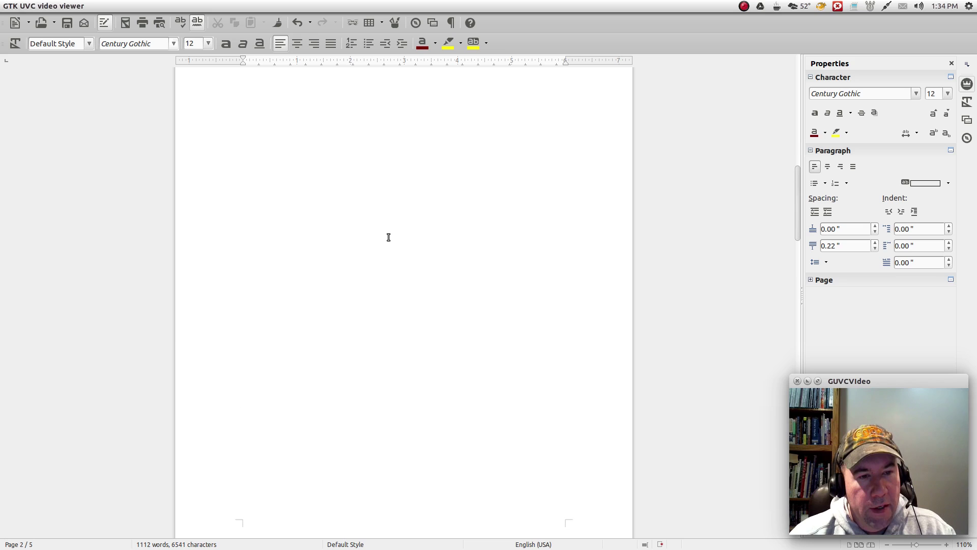
scroll(389, 237, down, 15)
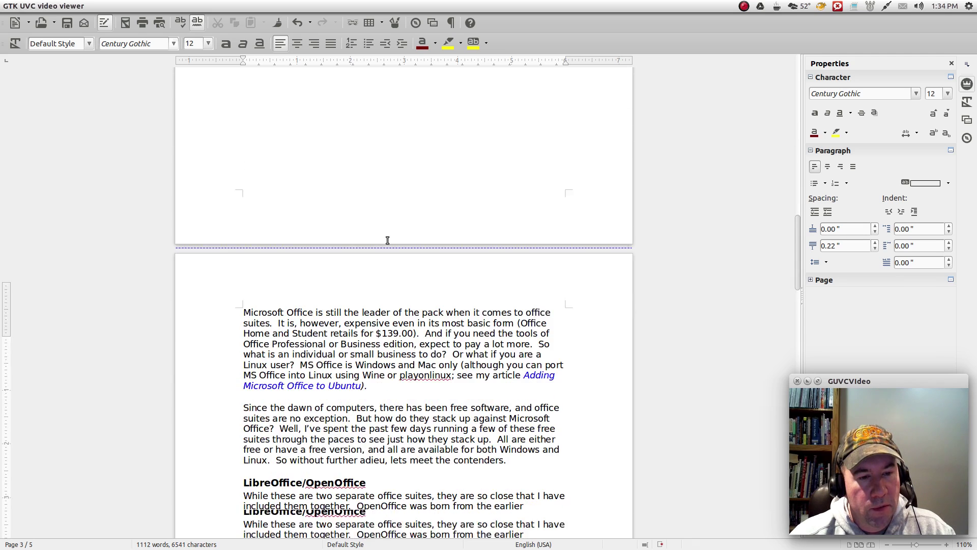
scroll(387, 241, up, 15)
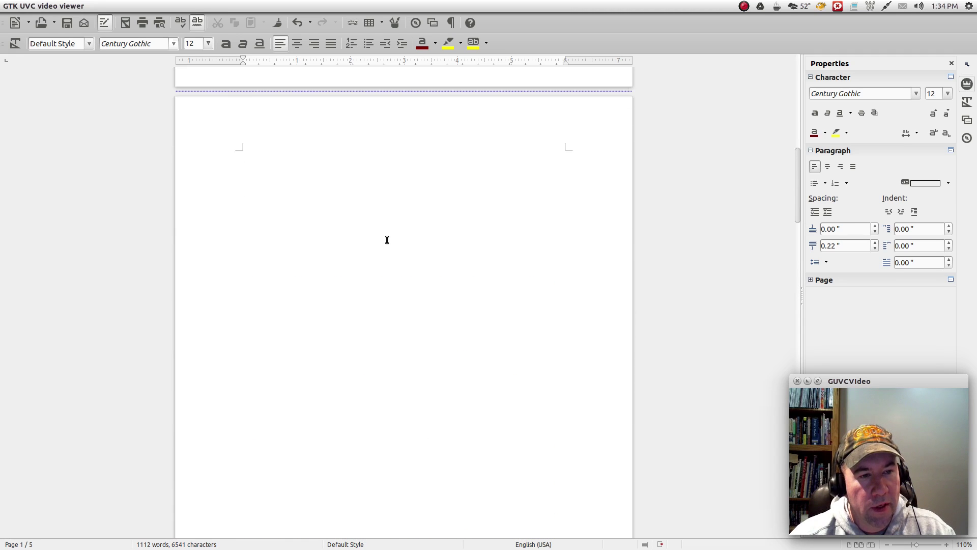
scroll(387, 239, down, 15)
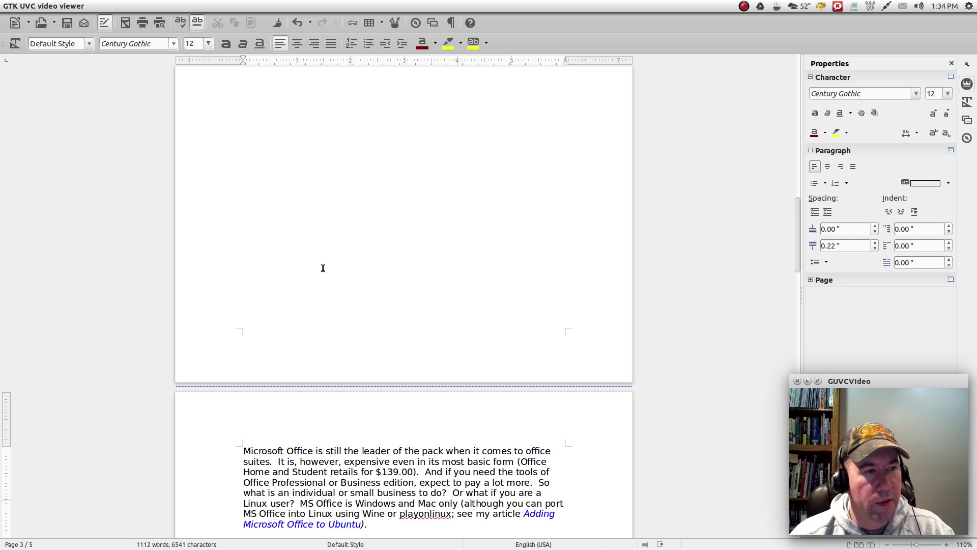
scroll(323, 268, down, 8)
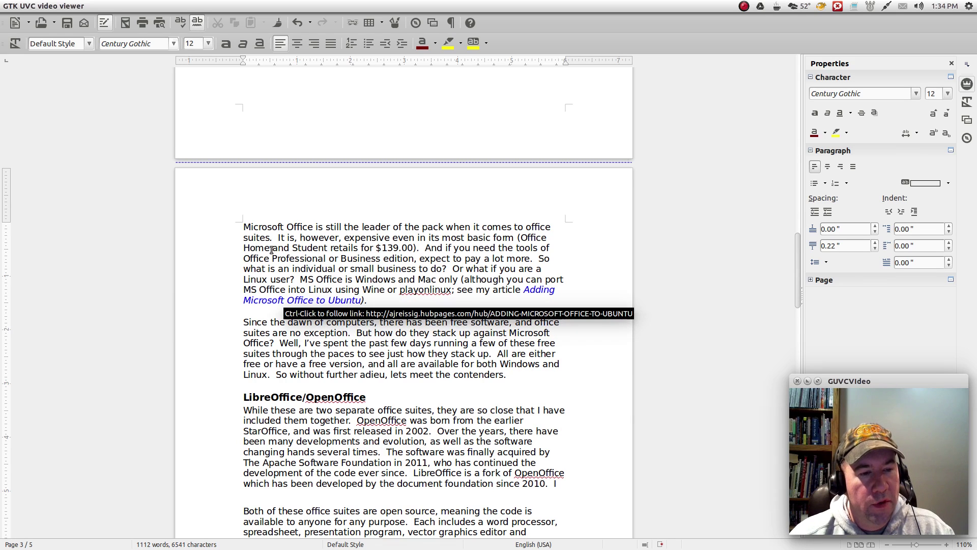
Step: Type an 'Introduction' line above the opening paragraph and set it to Heading 1
click(244, 228)
key(Return)
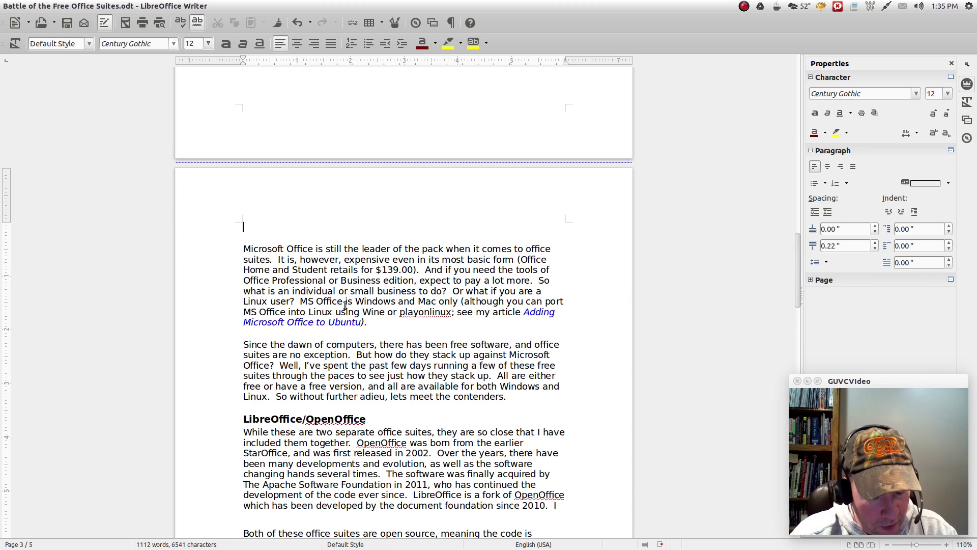
text(Introduct)
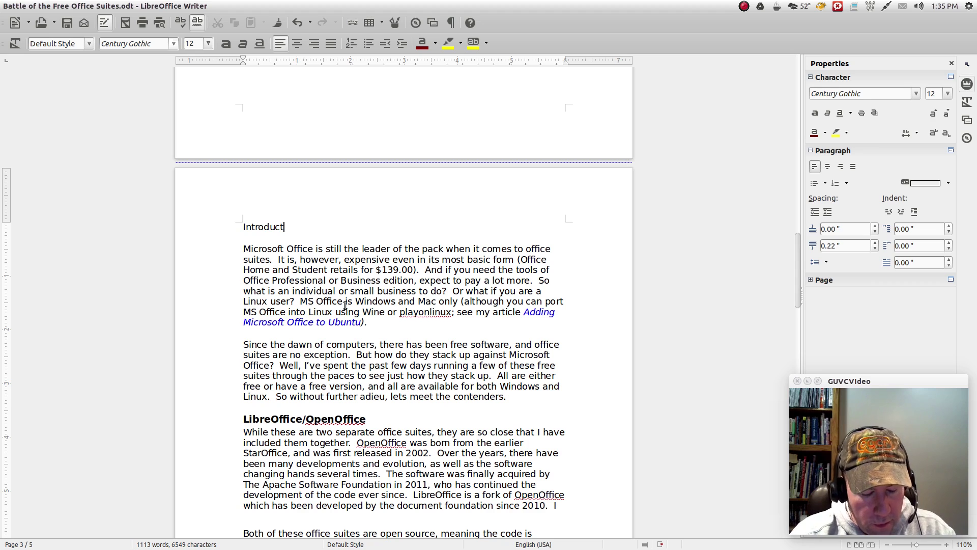
text(ion)
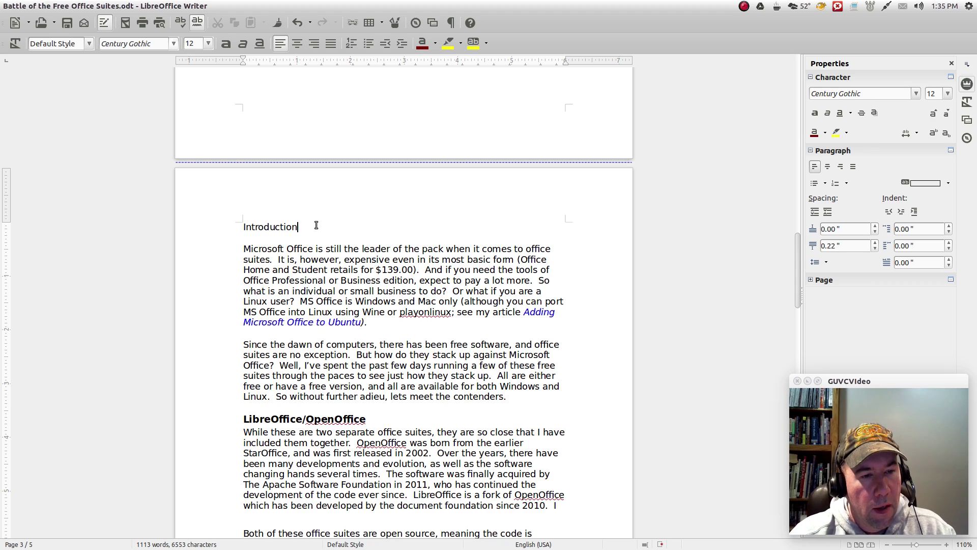
drag(316, 227, 241, 227)
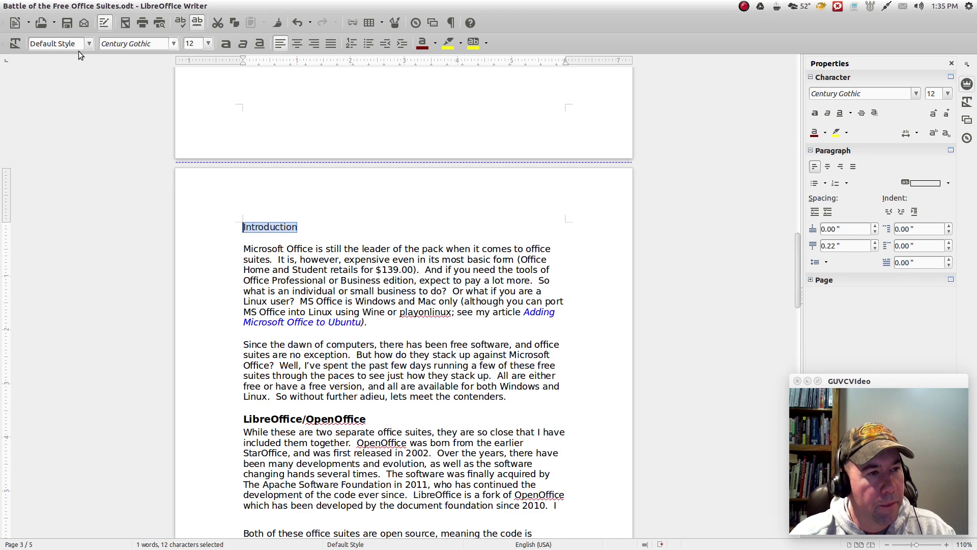
click(89, 43)
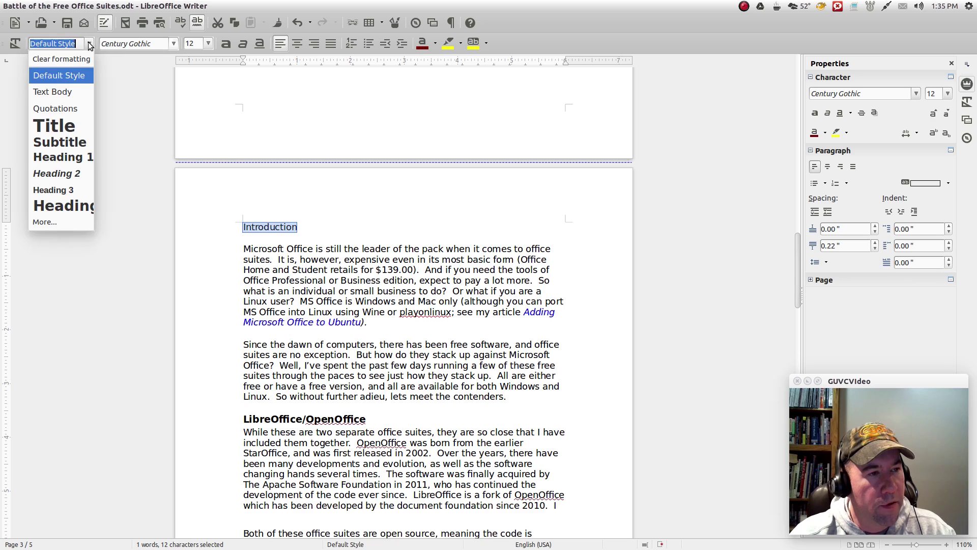
click(63, 157)
scroll(408, 291, down, 2)
scroll(408, 291, down, 4)
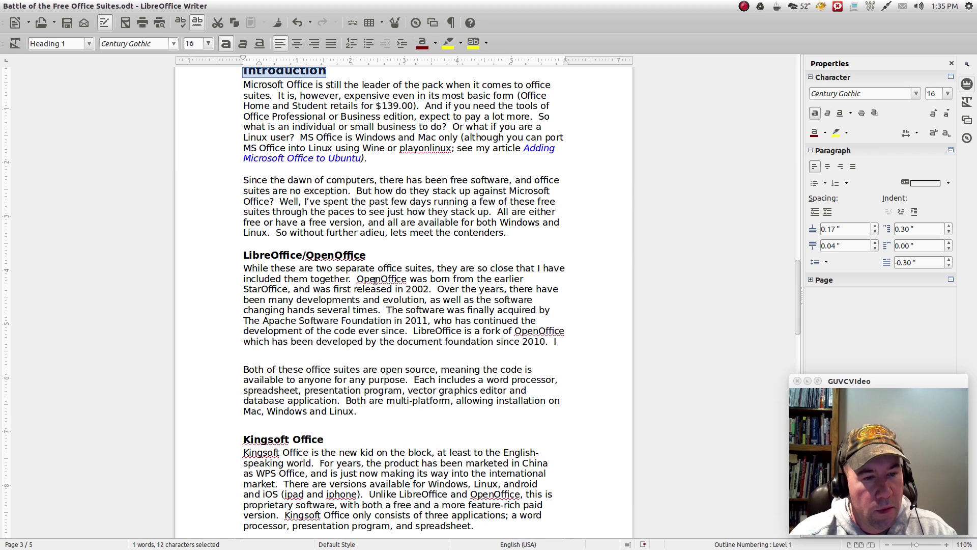
Step: Change the LibreOffice/OpenOffice and Kingsoft Office headings from Heading 3 to Heading 1
drag(377, 257, 240, 254)
key(ctrl+3)
click(89, 44)
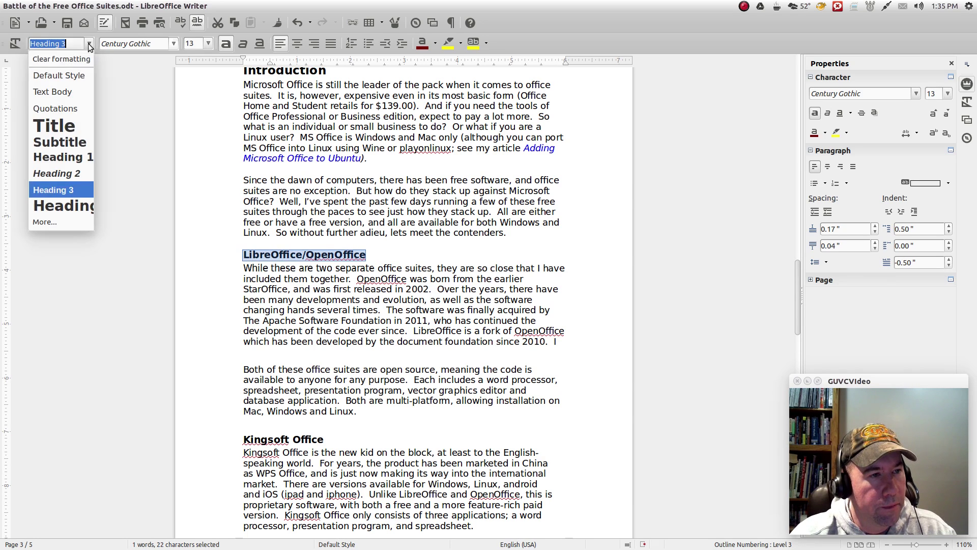
click(67, 157)
scroll(334, 322, down, 5)
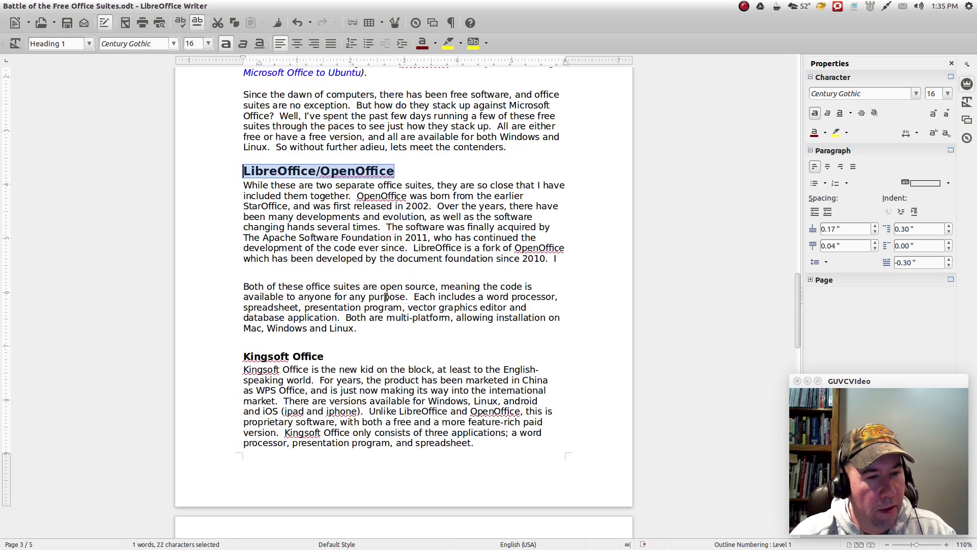
drag(325, 302, 242, 303)
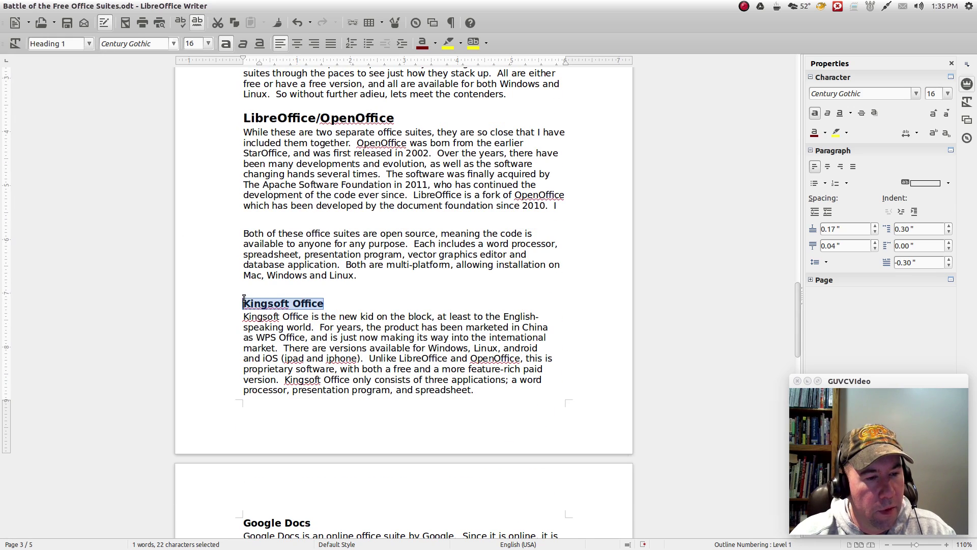
key(ctrl+3)
click(88, 44)
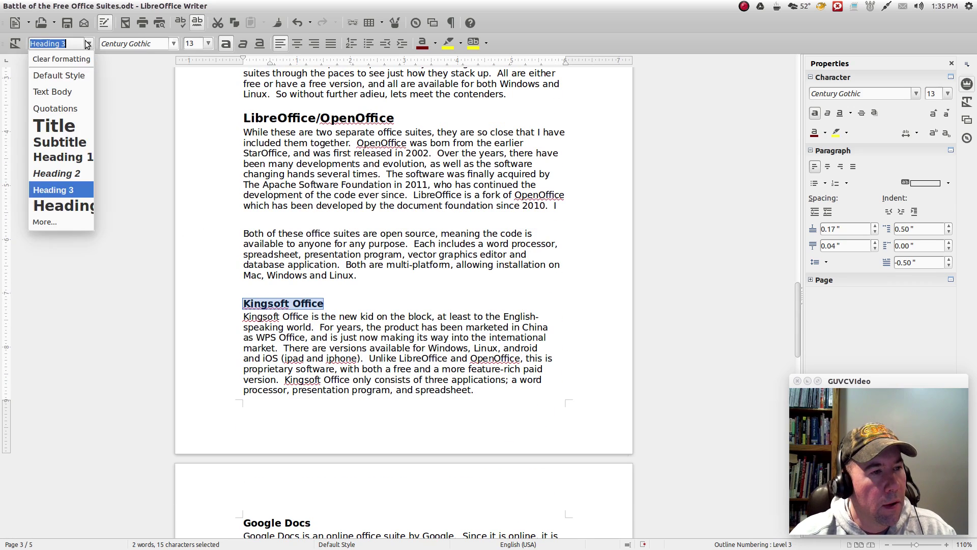
click(85, 156)
scroll(368, 325, down, 8)
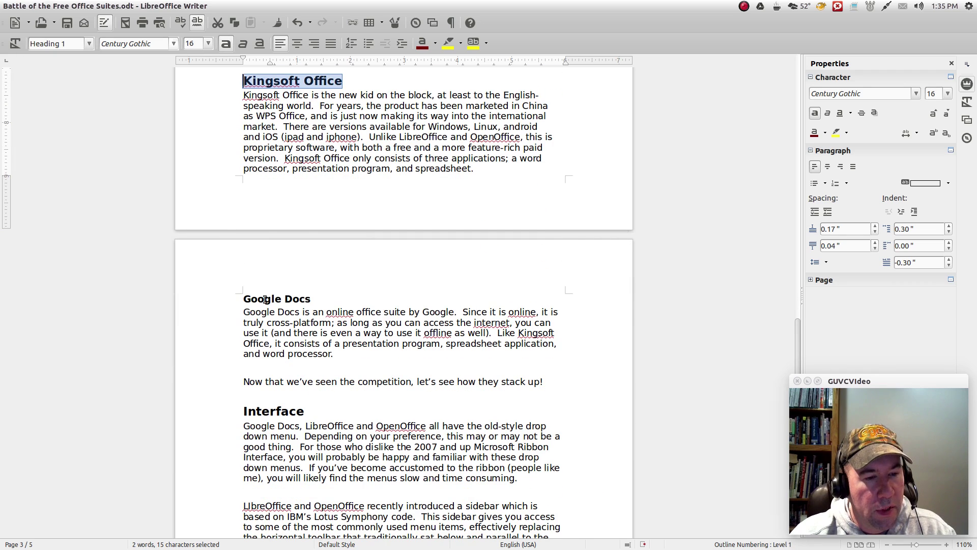
Step: Change the Google Docs heading to Heading 1
drag(317, 297, 238, 295)
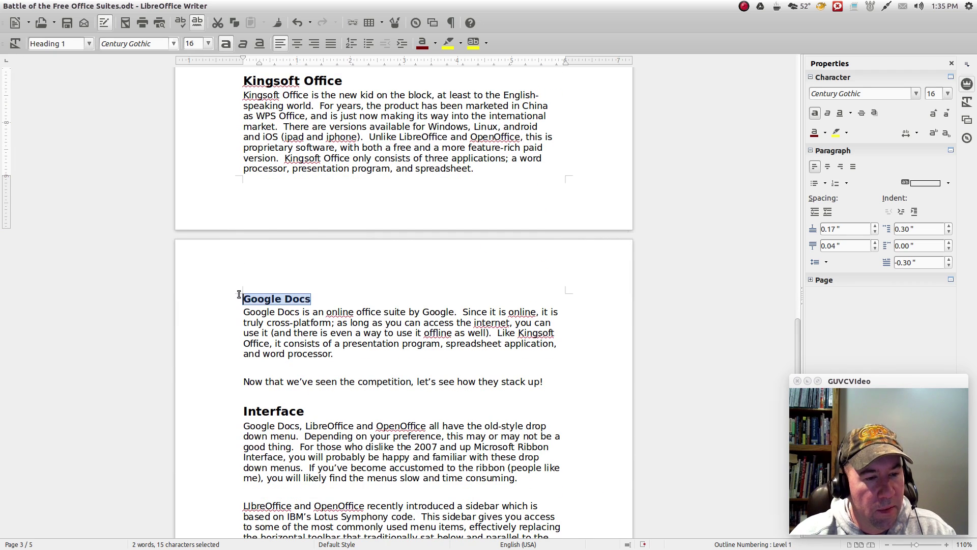
click(90, 43)
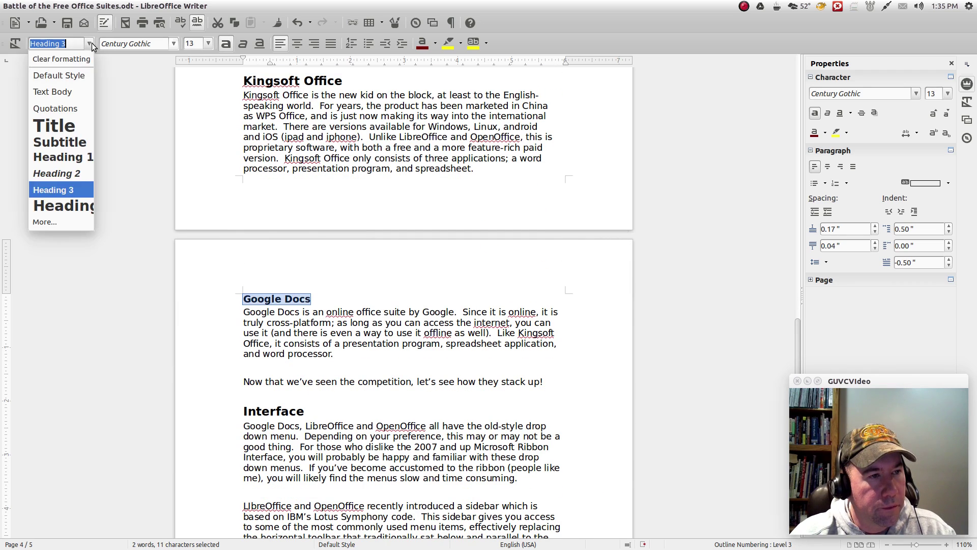
click(75, 157)
scroll(326, 305, down, 4)
Step: Check the styles of the Interface, Compatibility with Multiple Formats and Features headings
drag(318, 298, 243, 295)
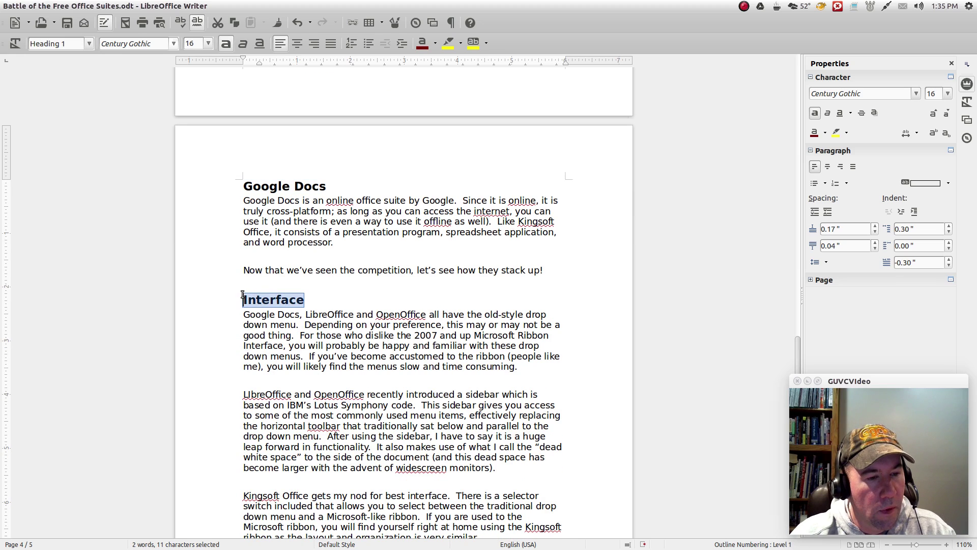
click(90, 44)
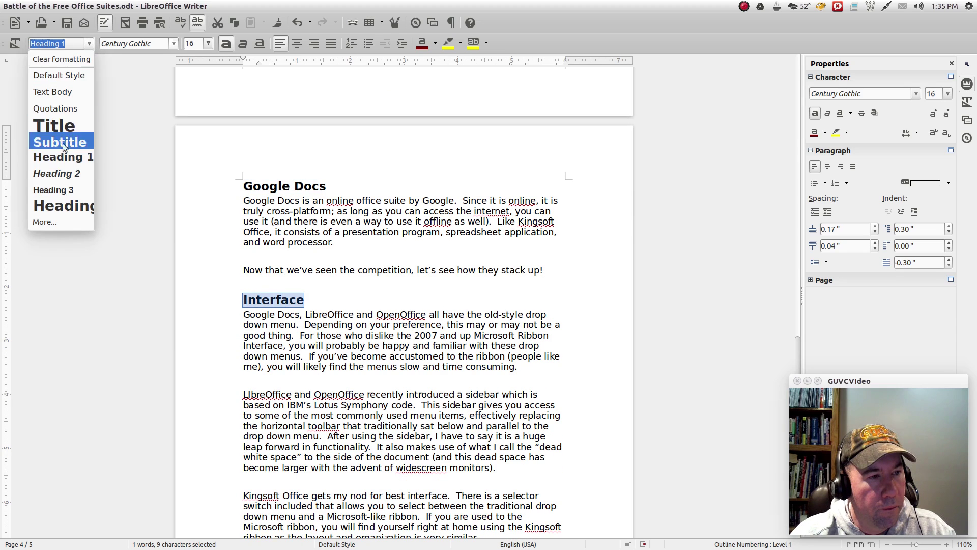
key(Escape)
scroll(509, 325, down, 10)
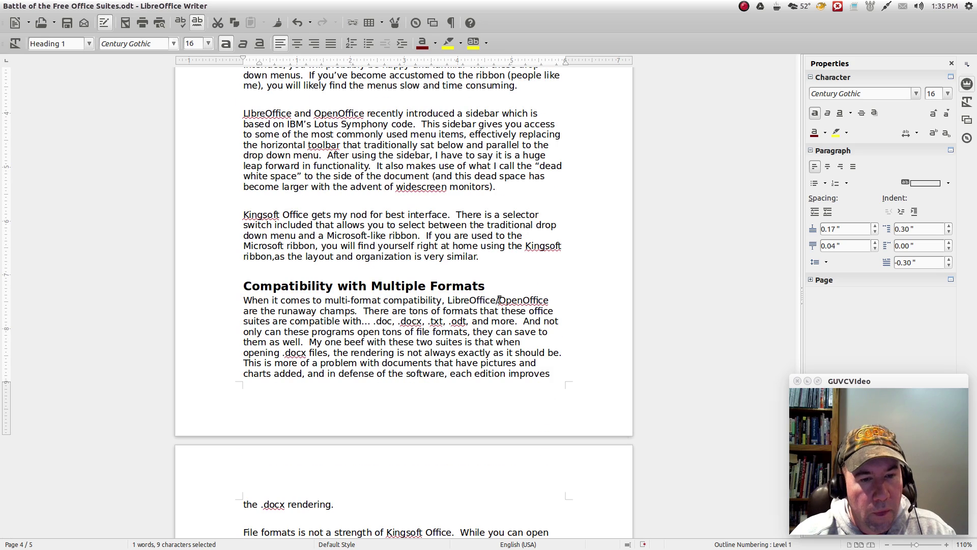
click(486, 286)
drag(471, 286, 243, 287)
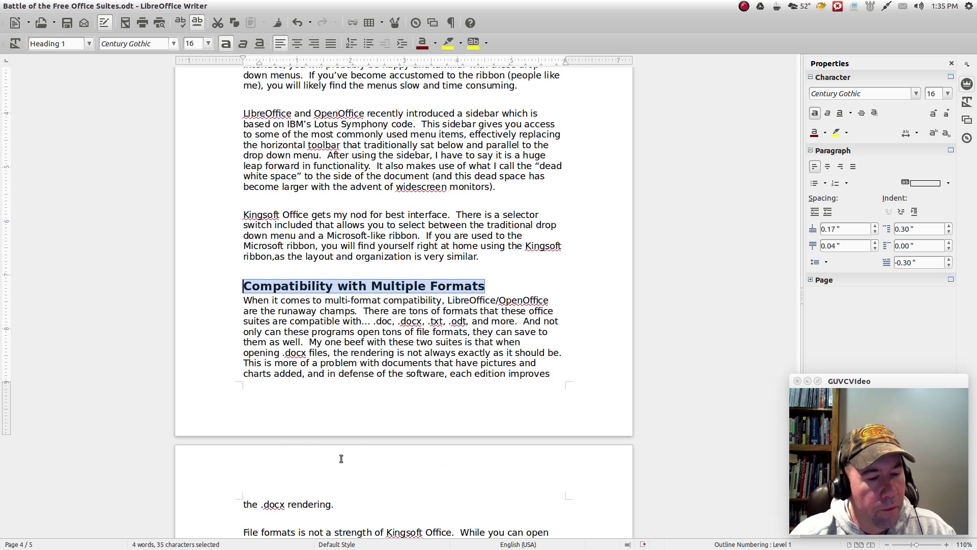
scroll(330, 369, down, 15)
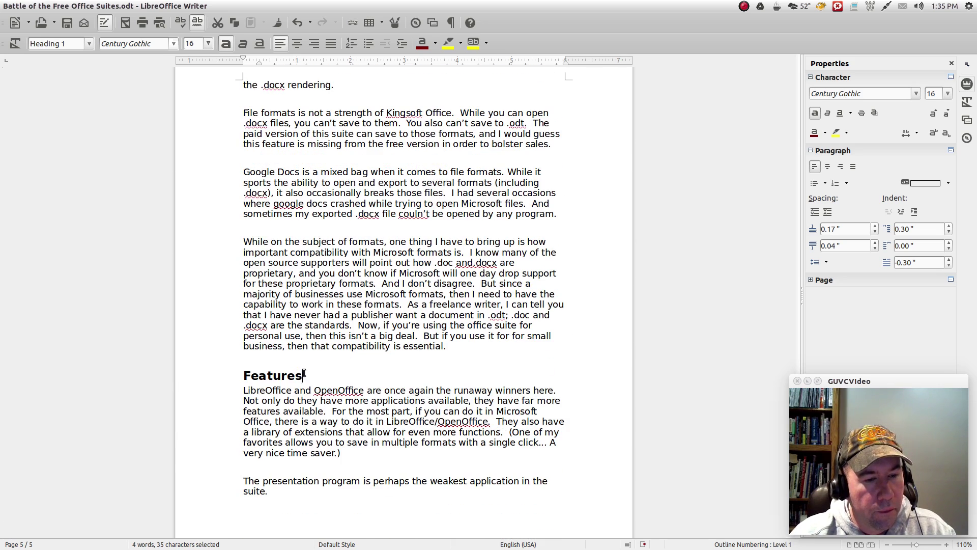
drag(304, 375, 244, 376)
scroll(402, 254, down, 3)
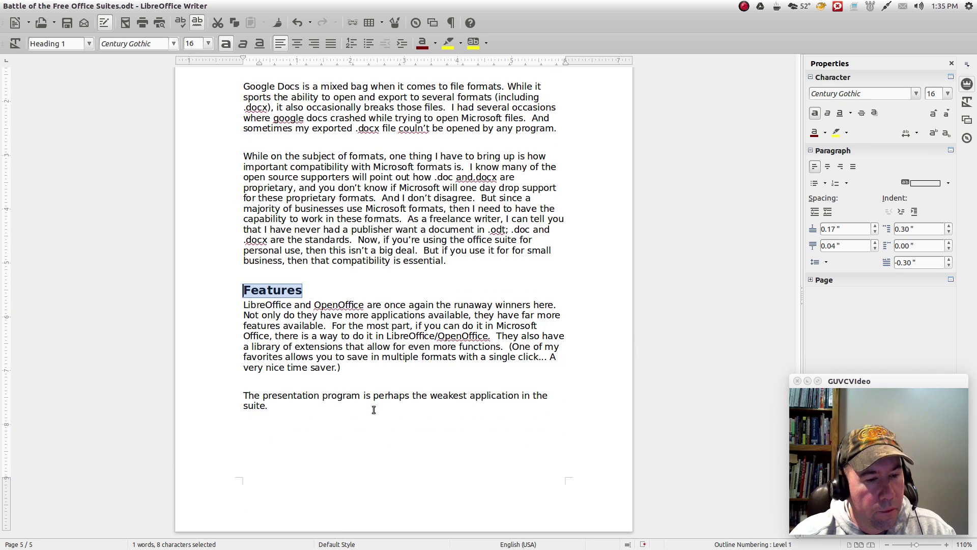
Step: Insert a Table of Contents on blank page 2 with 'Protected against manual changes' unchecked
scroll(509, 265, up, 4)
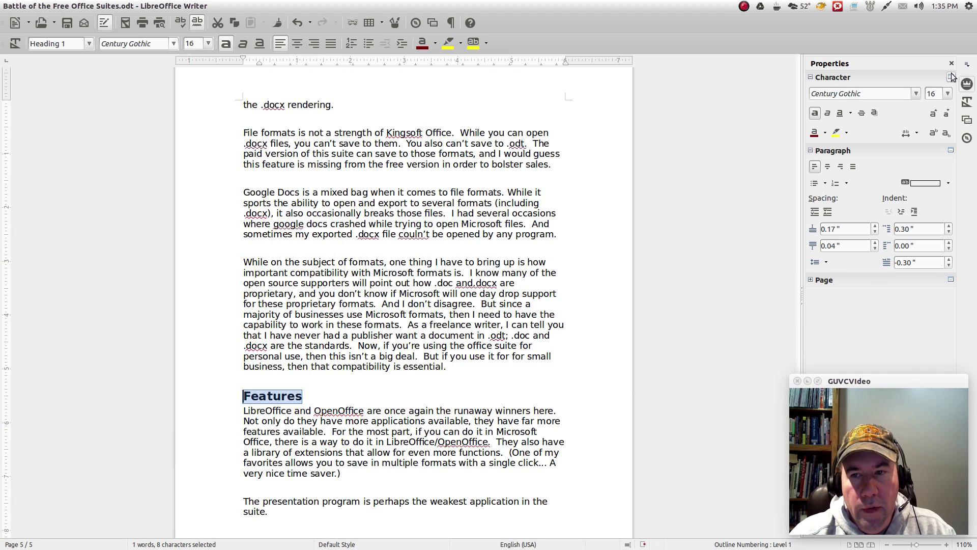
click(798, 92)
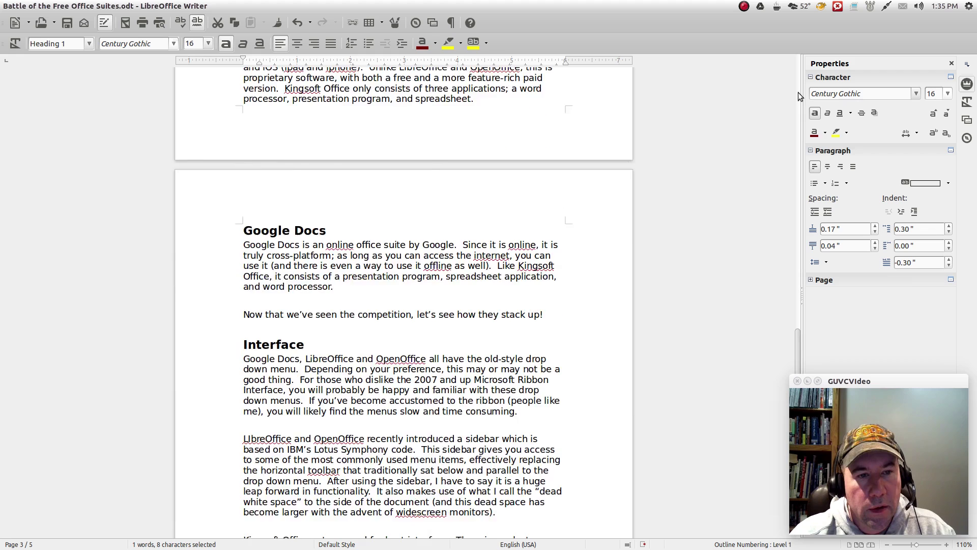
scroll(564, 291, down, 10)
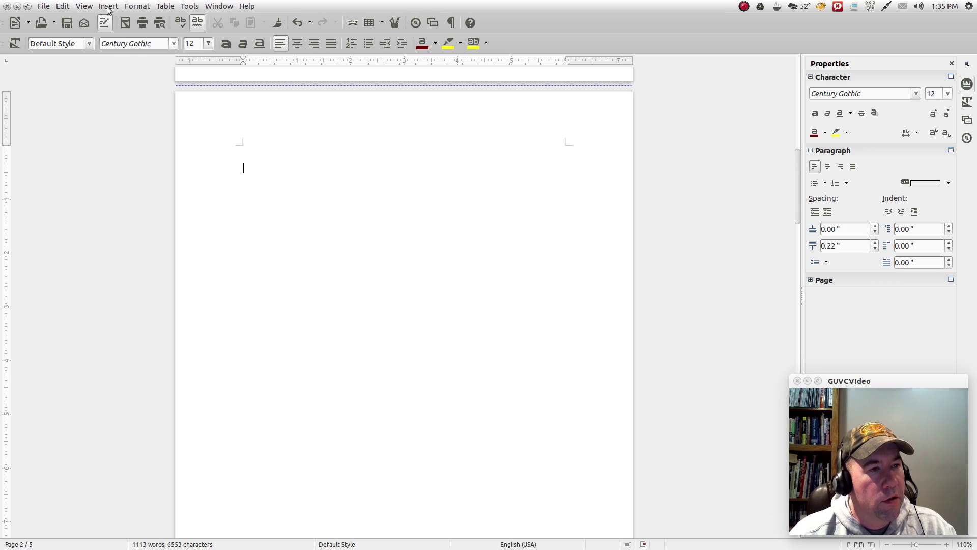
click(108, 8)
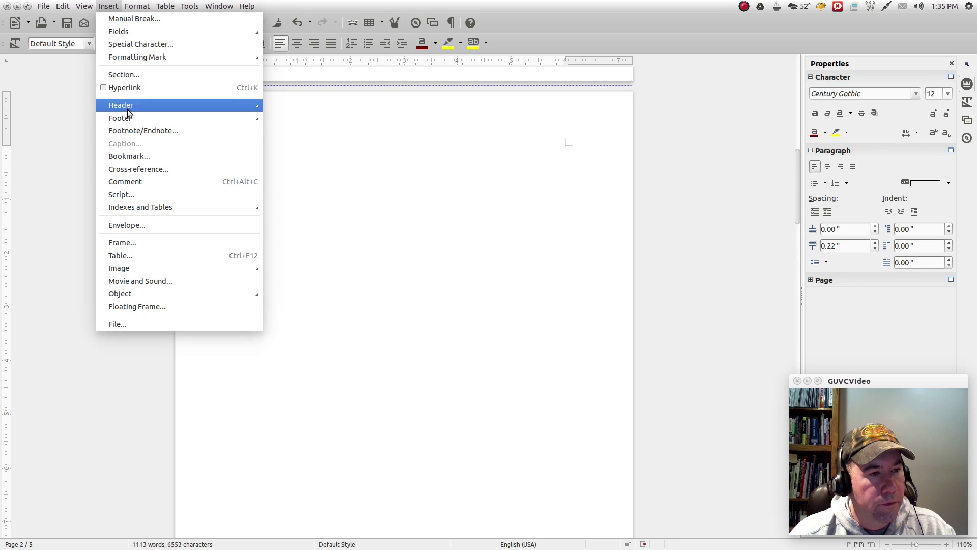
mouse_move(175, 204)
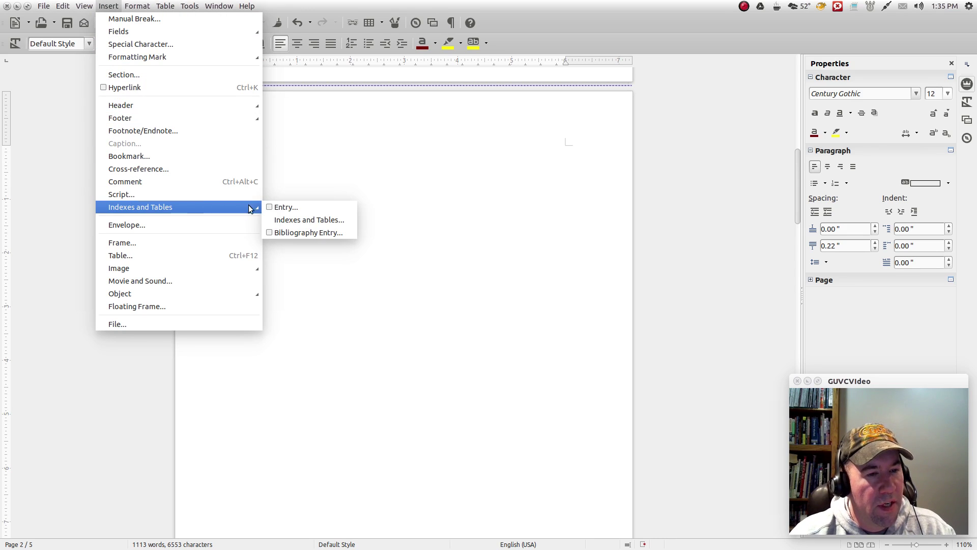
click(293, 224)
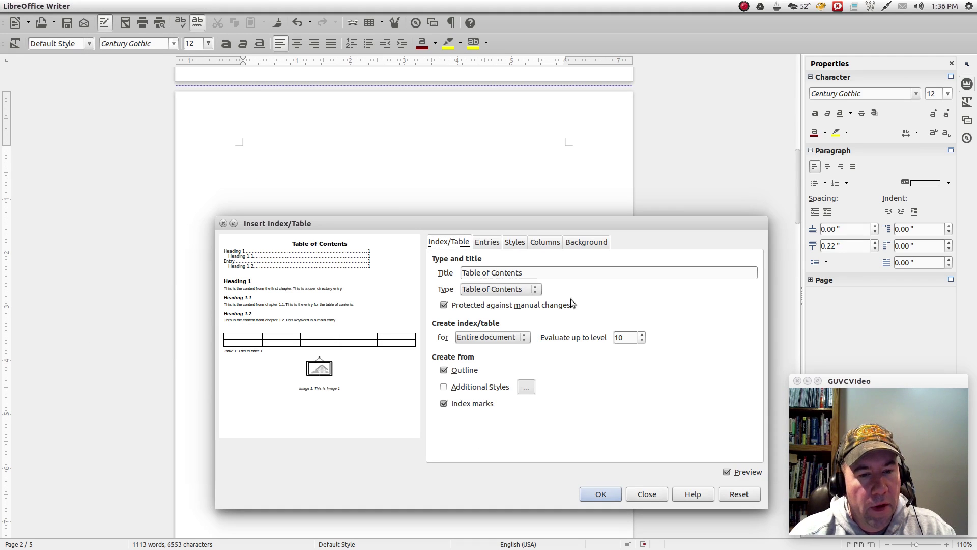
click(533, 292)
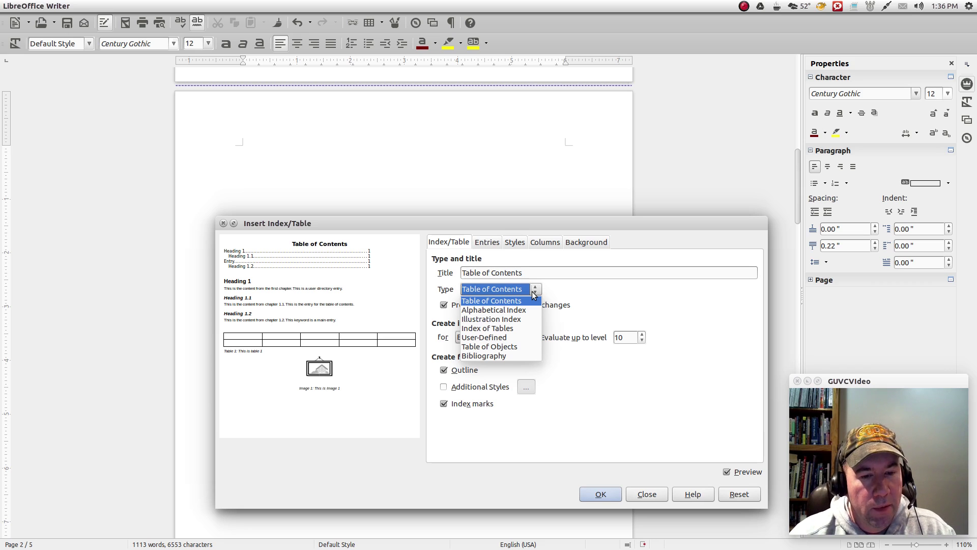
click(581, 297)
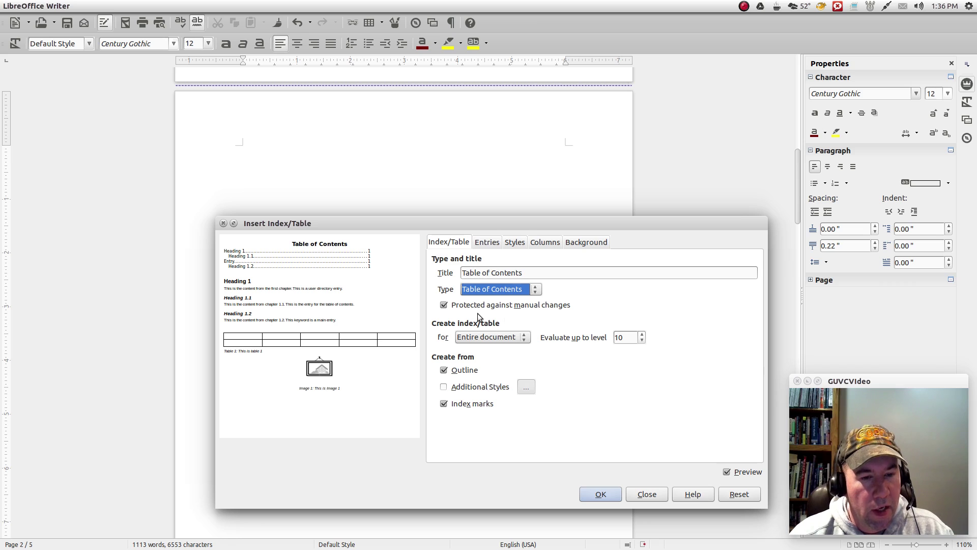
click(447, 306)
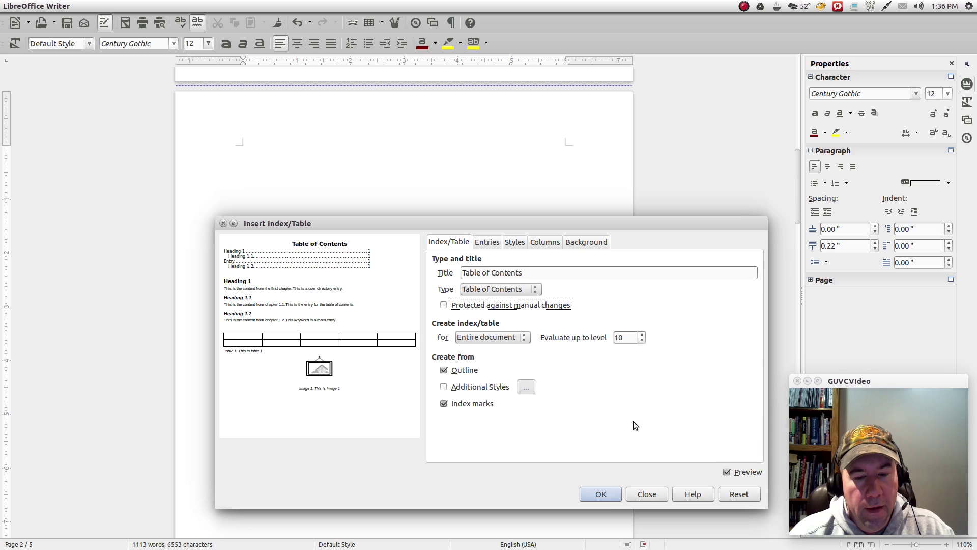
click(602, 495)
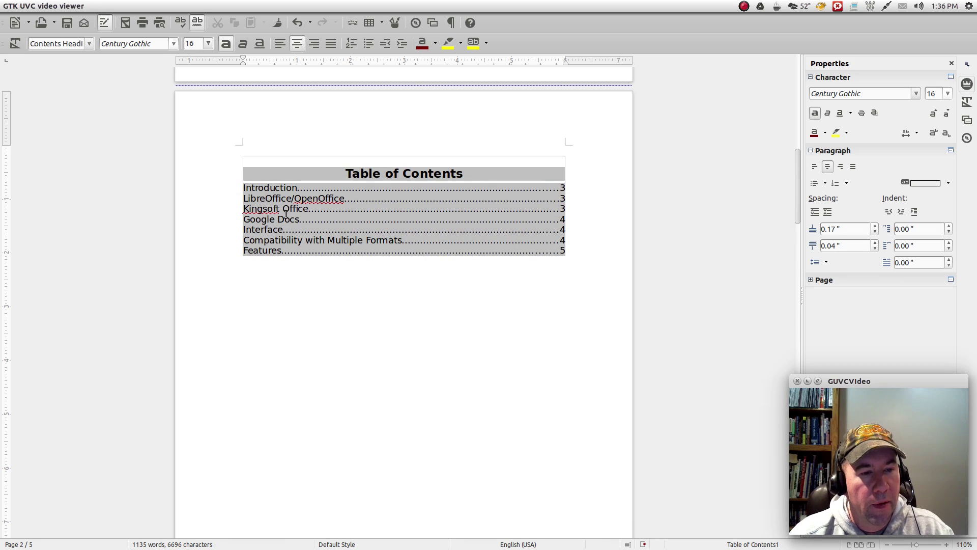
click(266, 199)
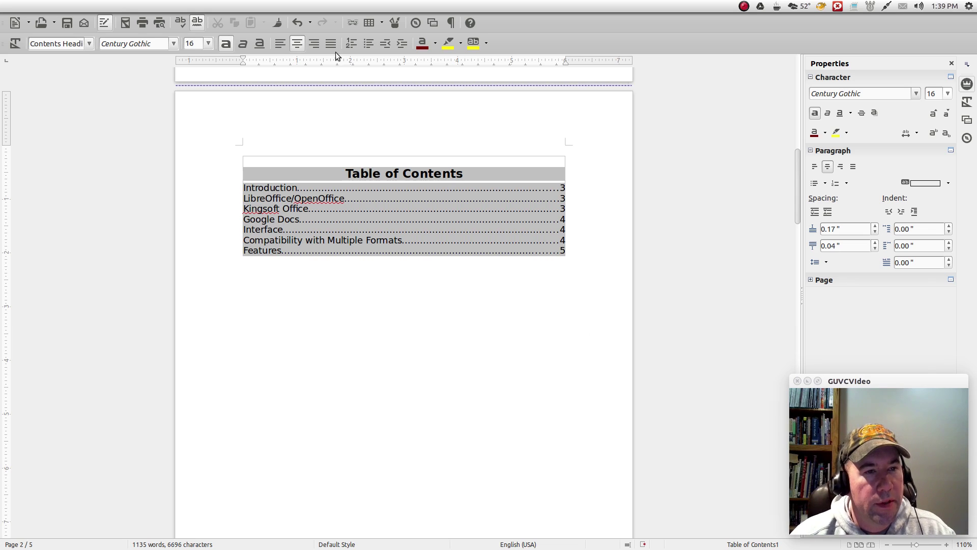
Step: Undo the table of contents and add a 'Part 1' Heading 2 under LibreOffice/OpenOffice
click(297, 23)
scroll(436, 282, down, 5)
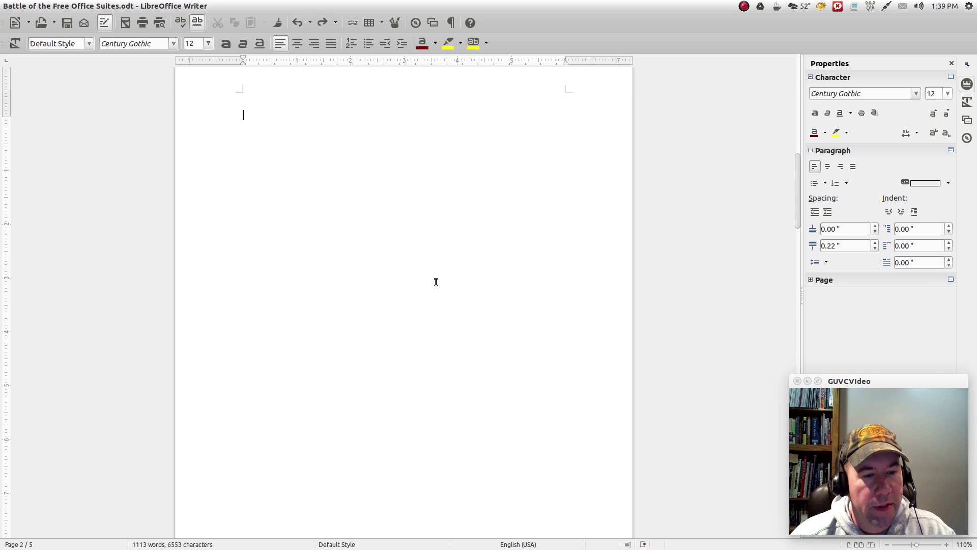
scroll(436, 281, down, 10)
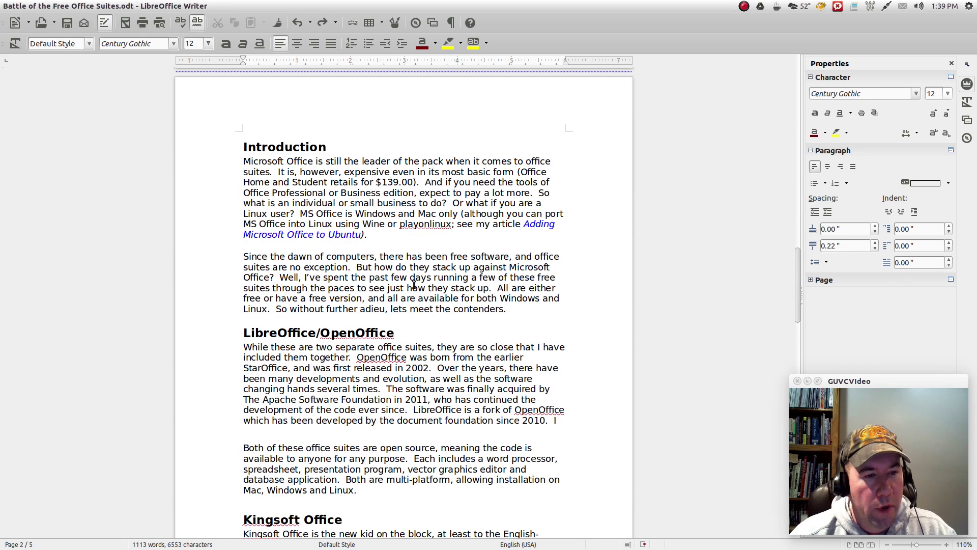
scroll(410, 285, down, 5)
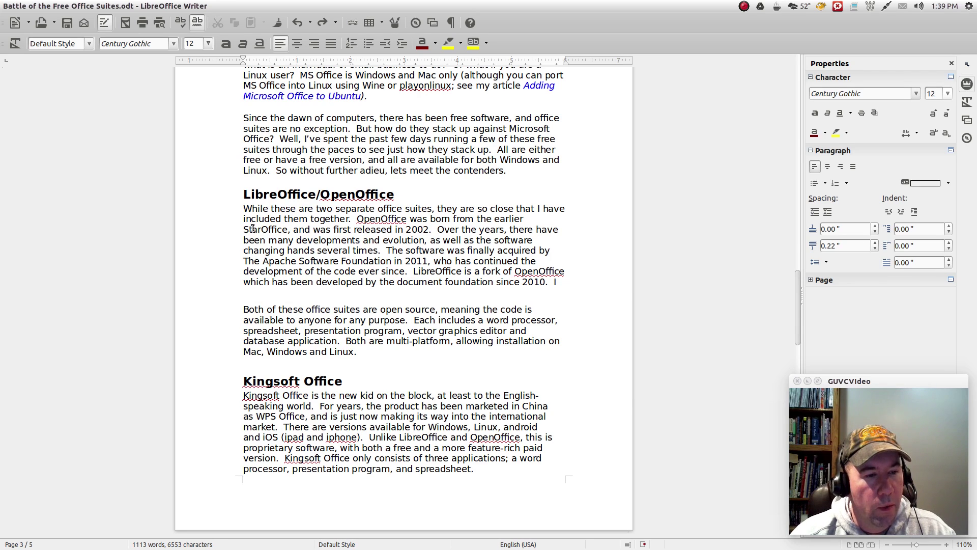
click(245, 207)
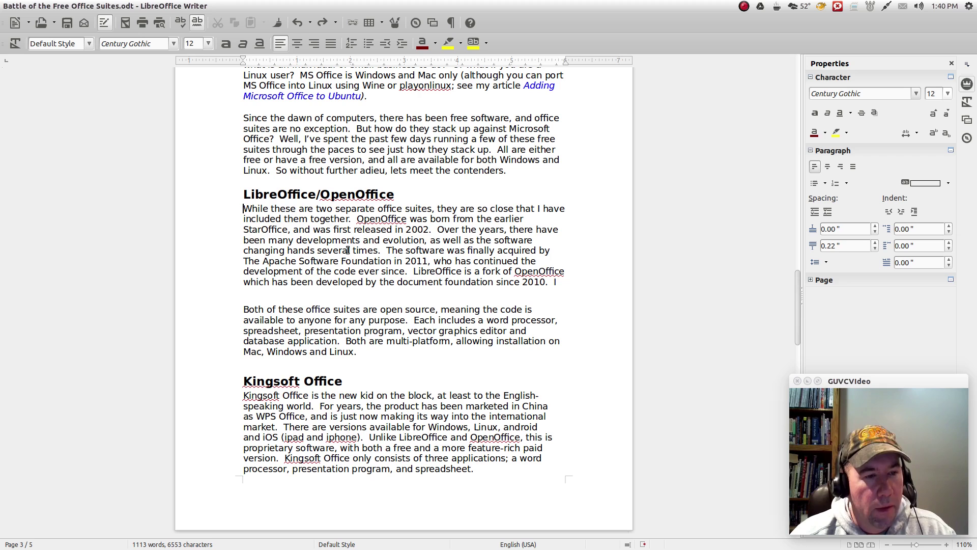
key(Return)
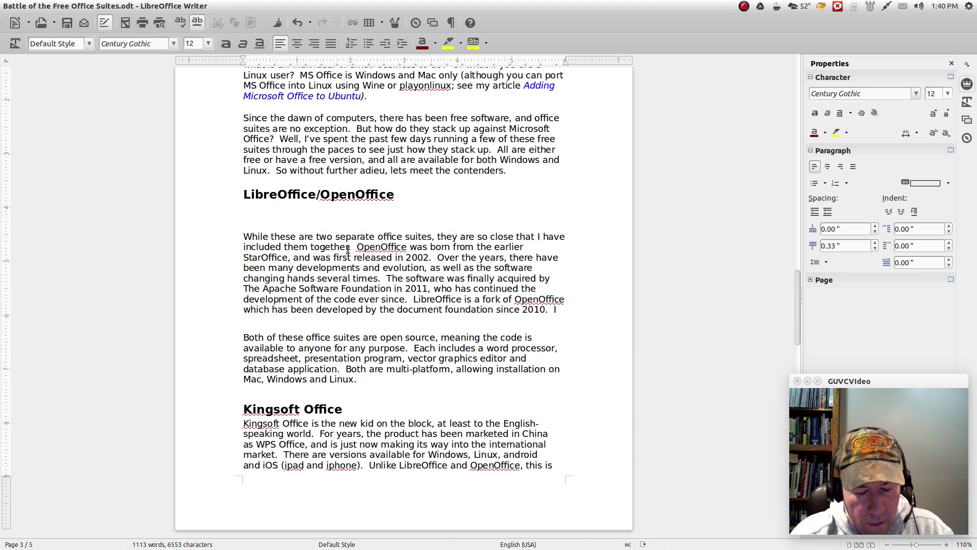
text(Part 1)
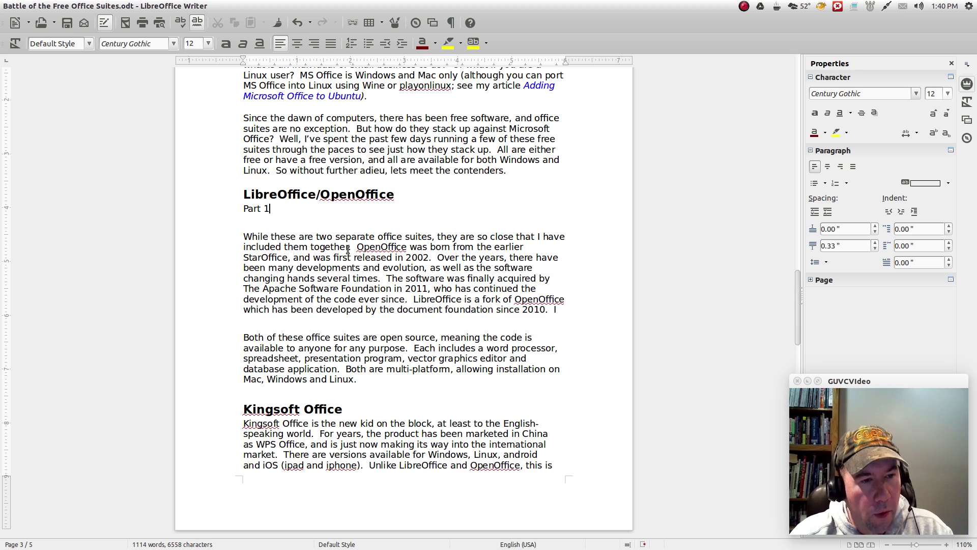
drag(292, 212, 237, 208)
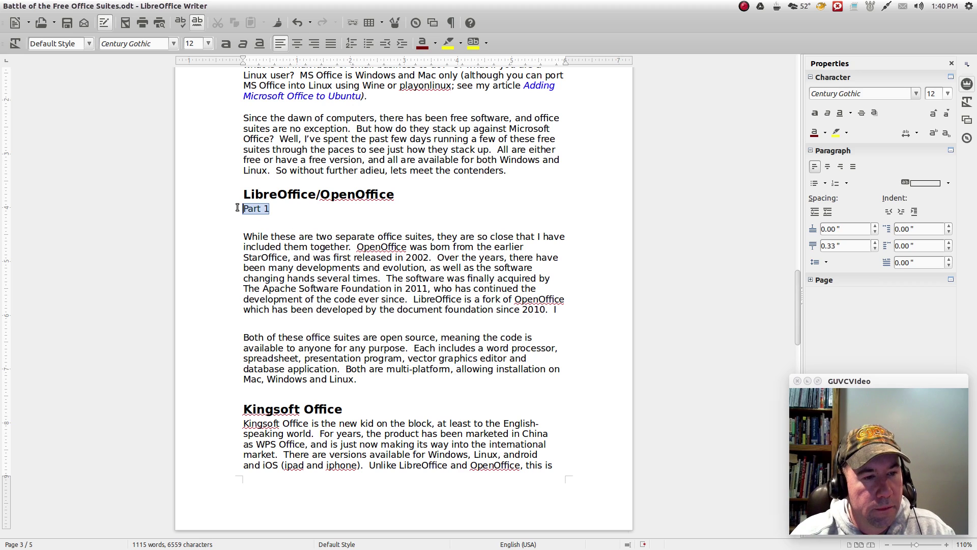
click(89, 44)
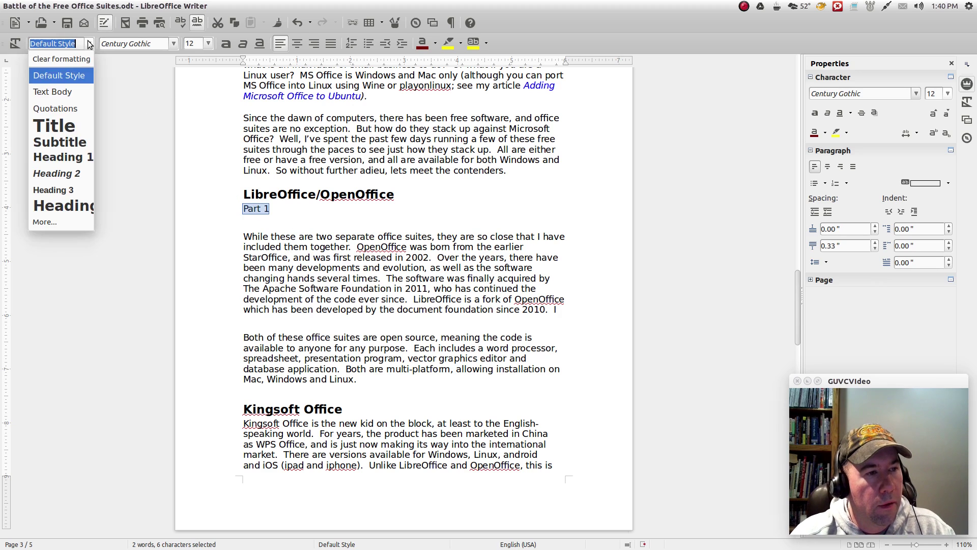
click(62, 178)
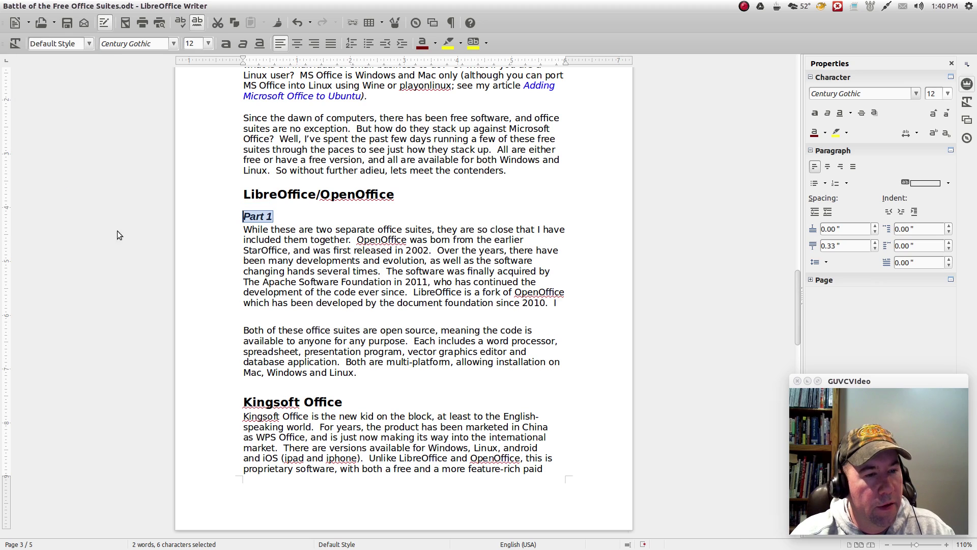
Step: Add a 'Part 2' Heading 2 after the line ending 2010
click(246, 320)
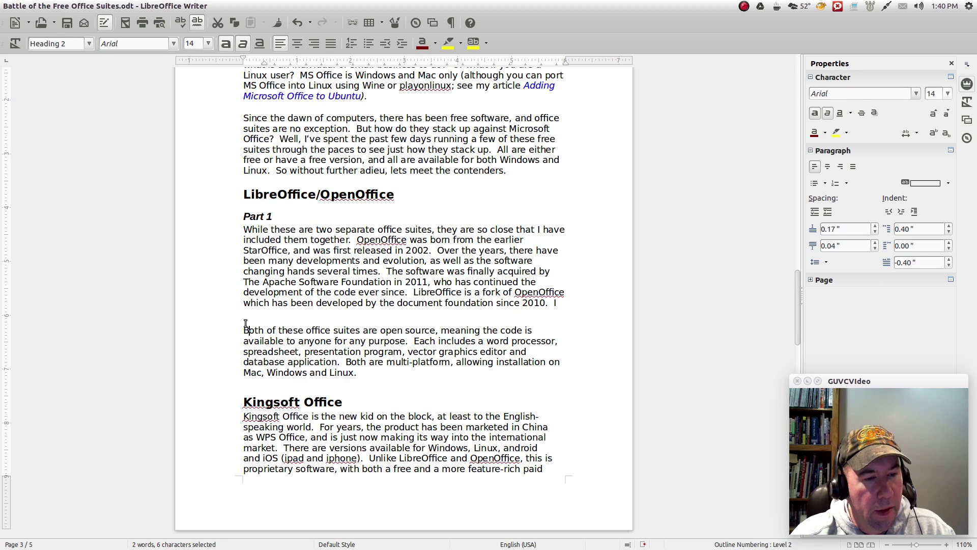
click(571, 302)
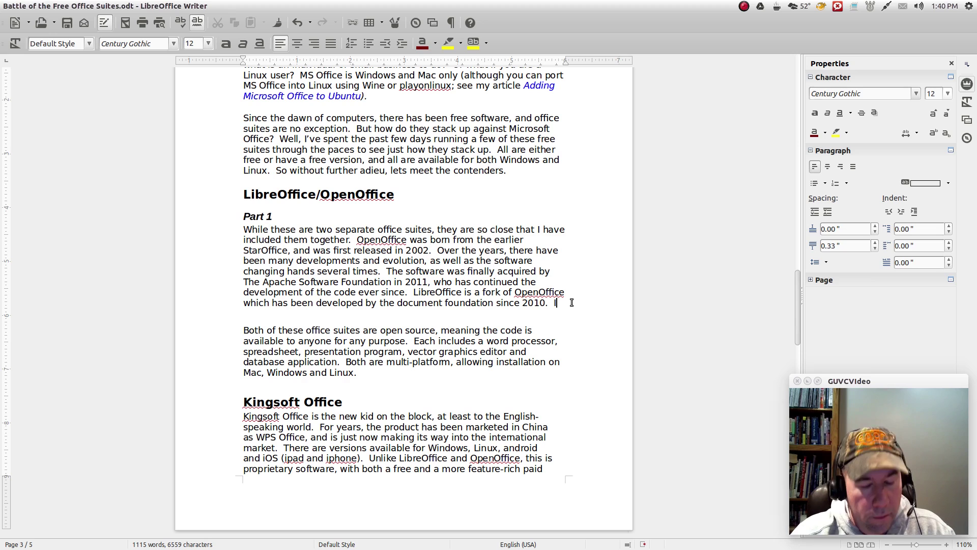
key(Return)
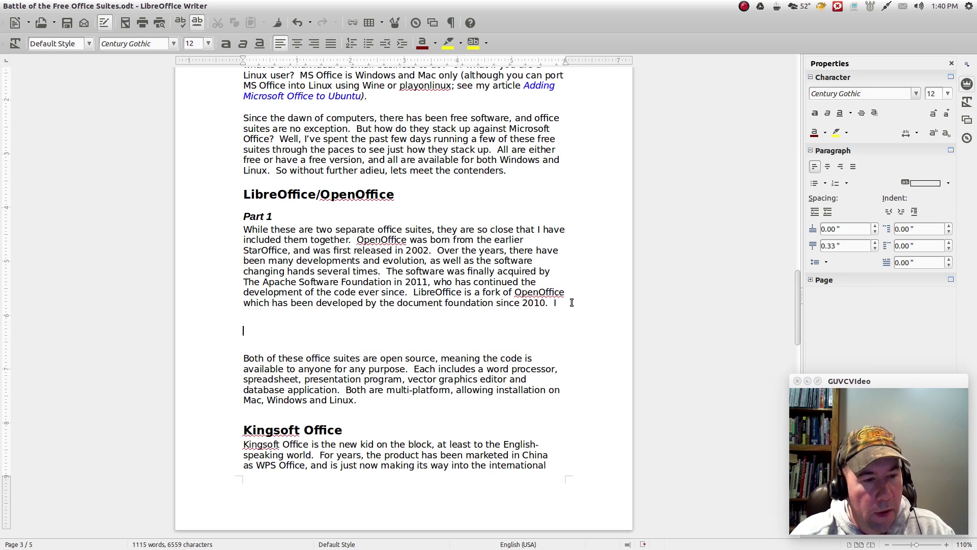
text(Part 2)
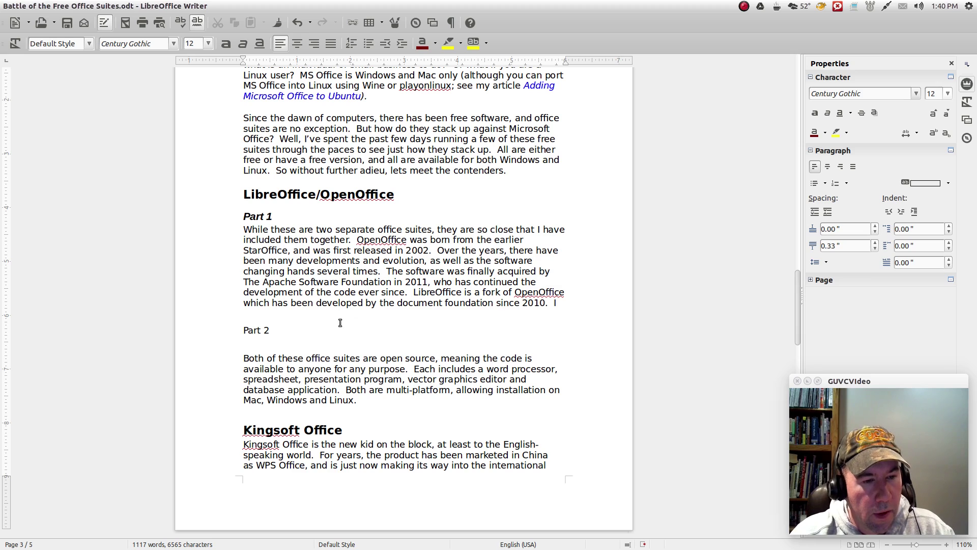
drag(270, 330, 235, 327)
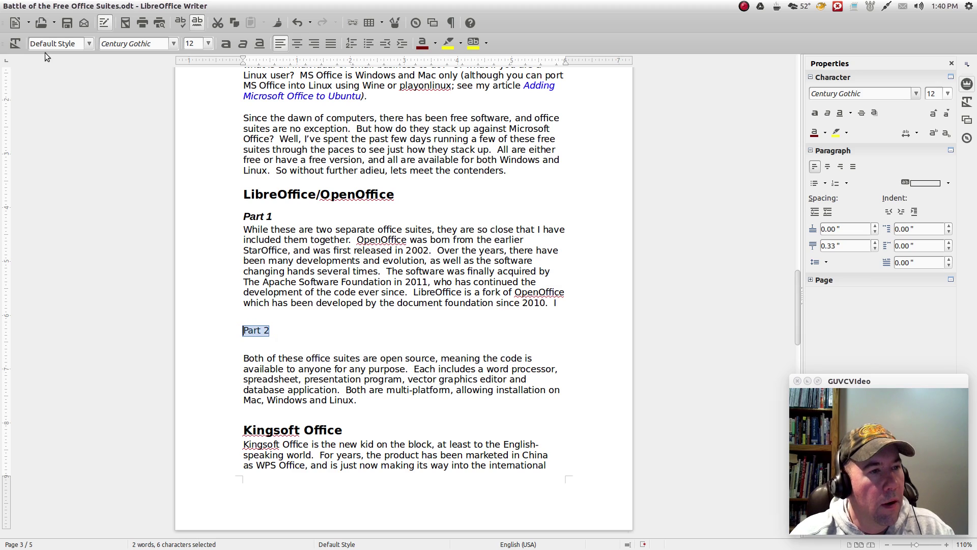
click(88, 45)
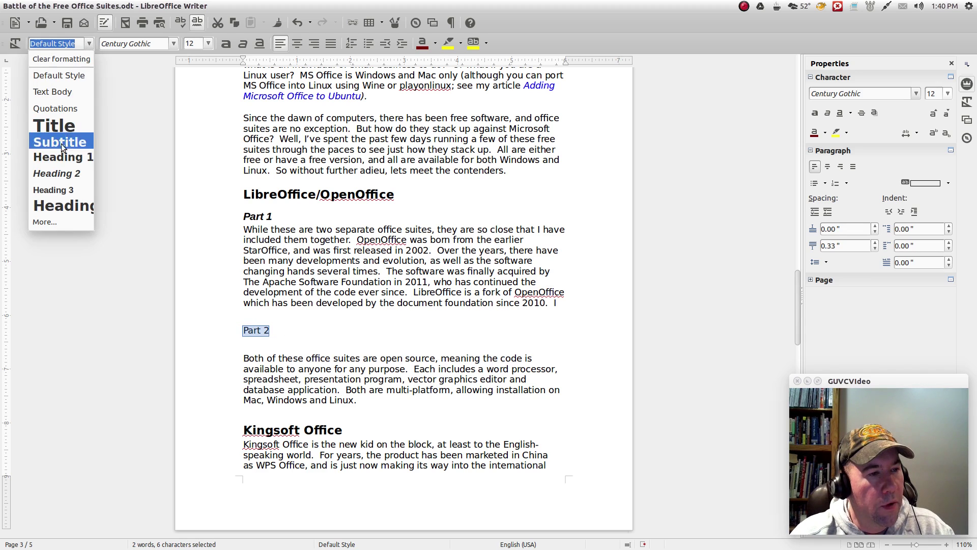
click(64, 173)
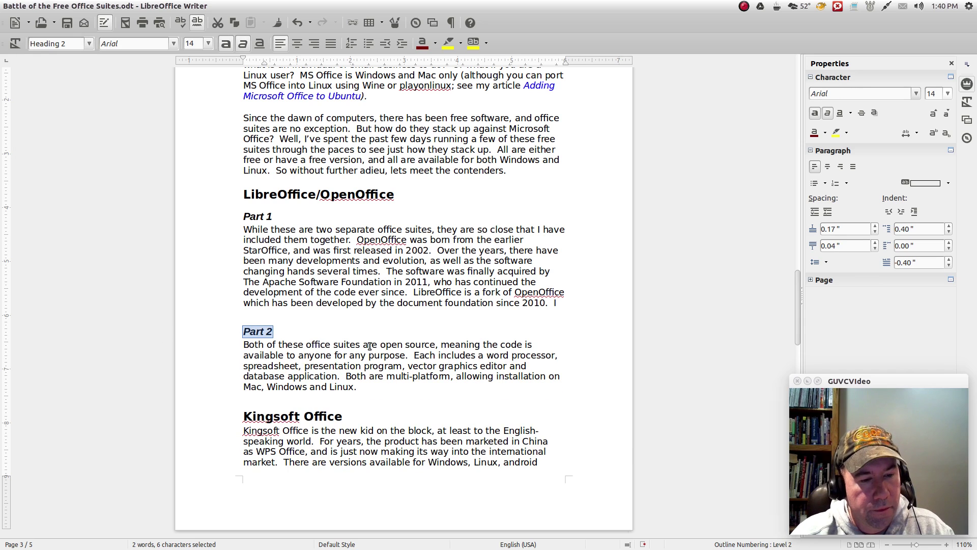
Step: Insert a default table of contents on page 2 listing Part 1 and Part 2, then inspect its styles
scroll(468, 335, up, 15)
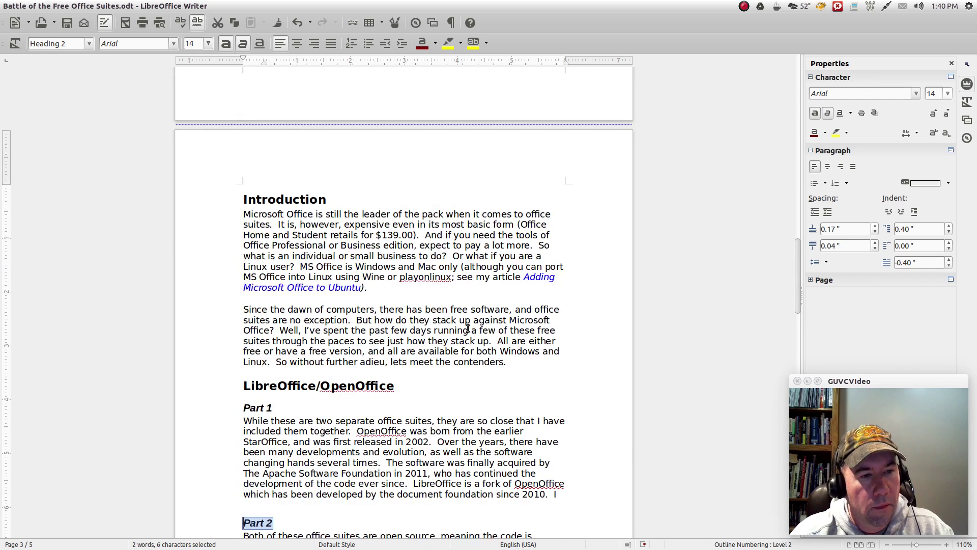
scroll(468, 329, up, 10)
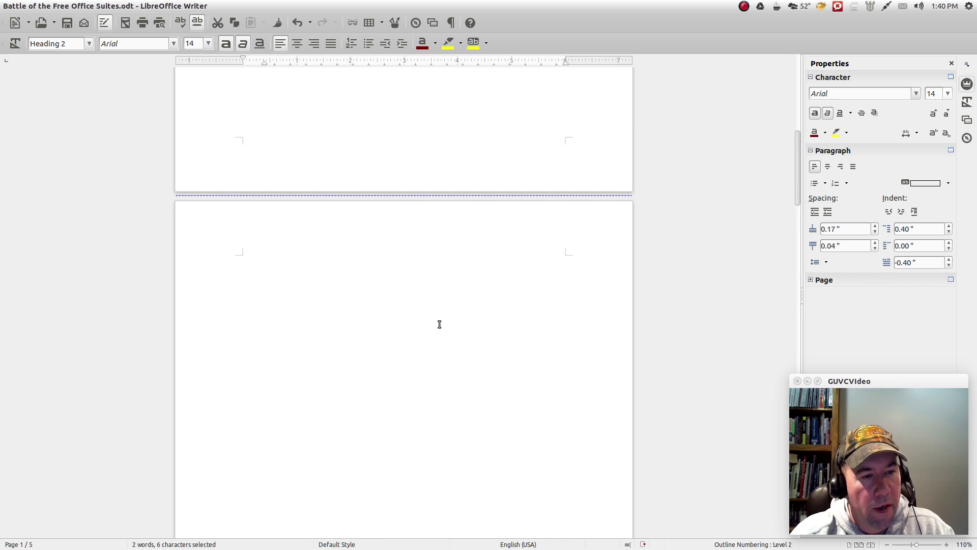
scroll(440, 323, down, 10)
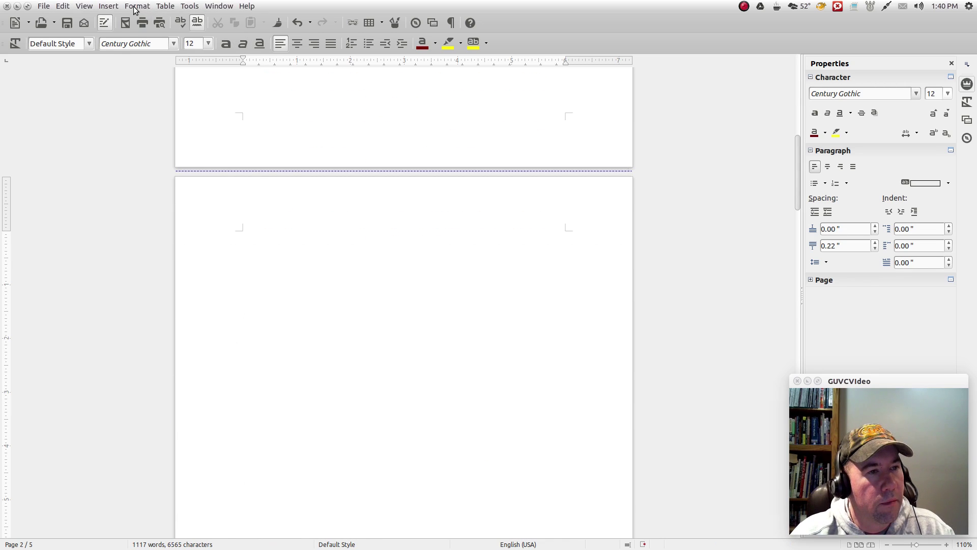
click(108, 6)
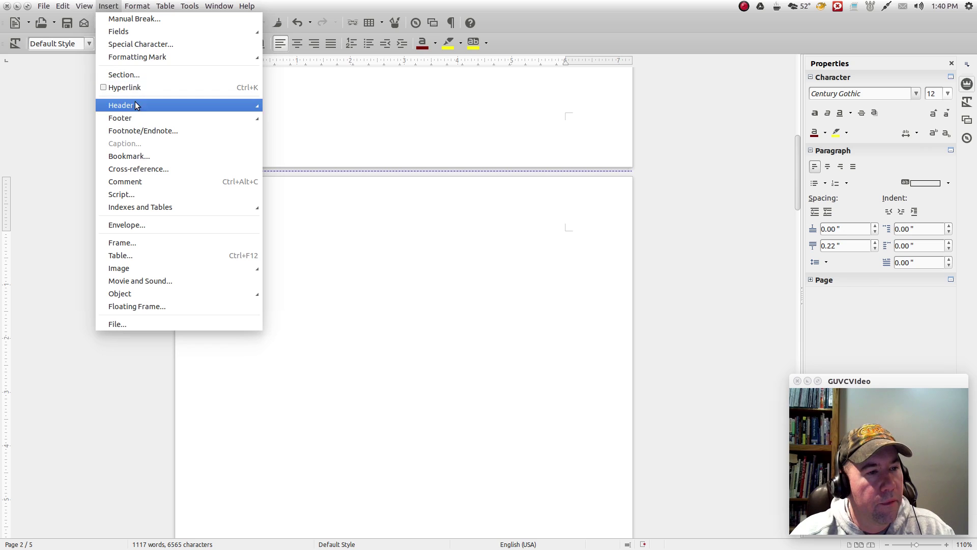
mouse_move(183, 206)
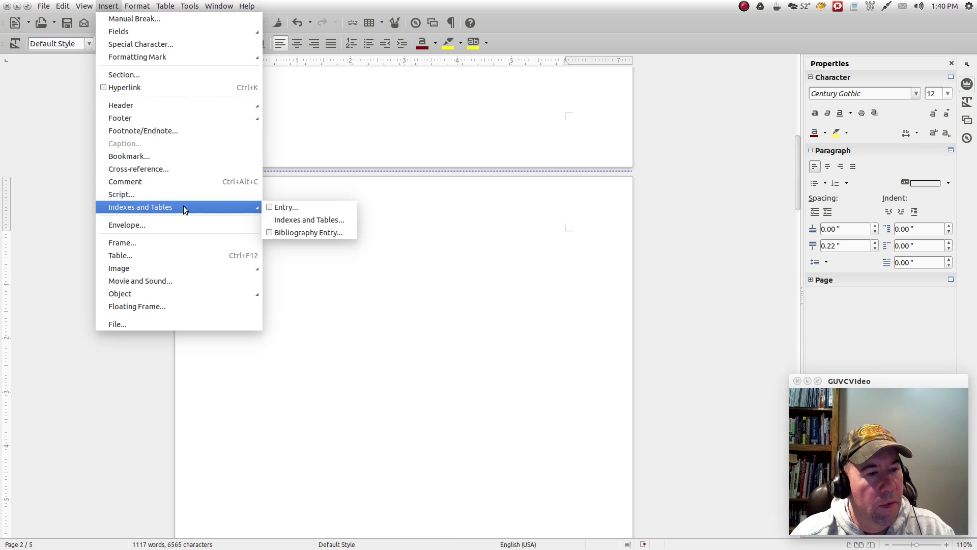
click(293, 218)
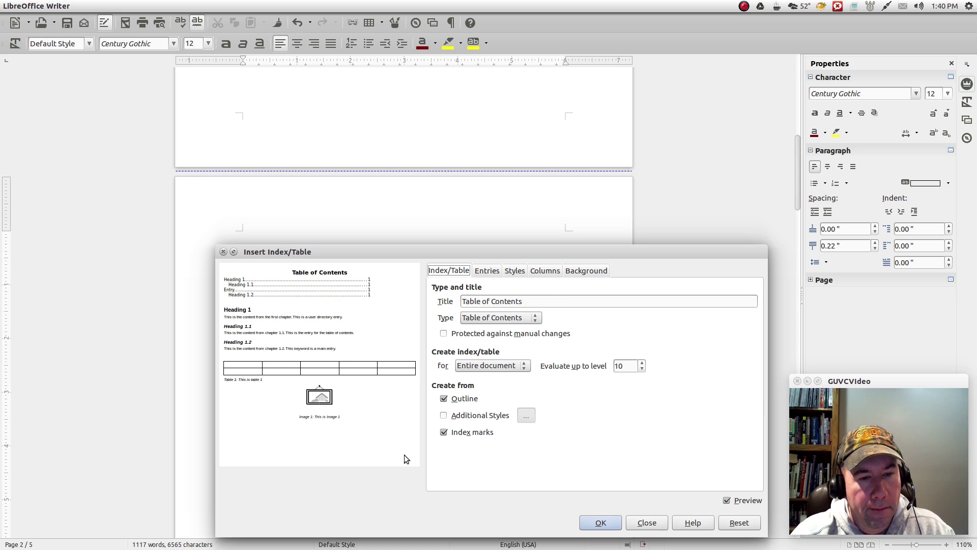
click(600, 522)
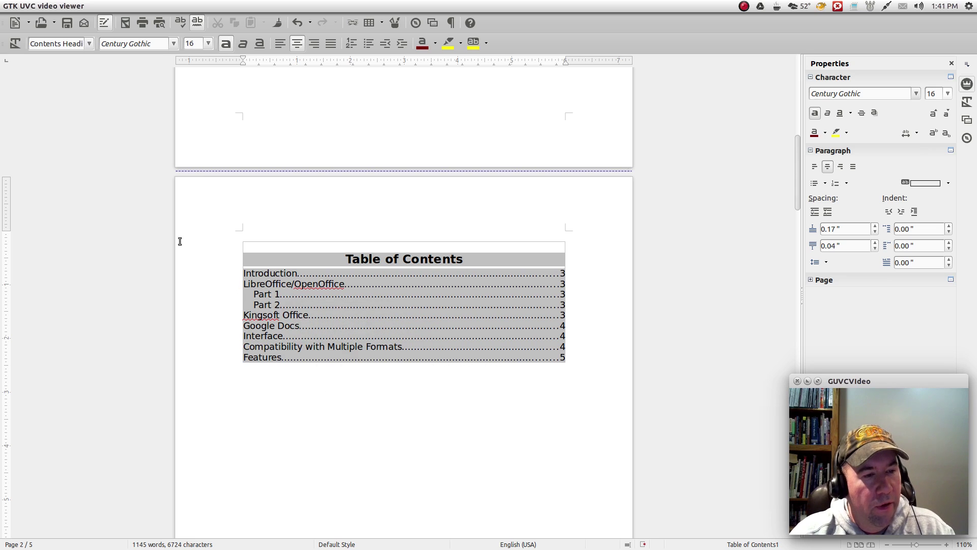
click(90, 47)
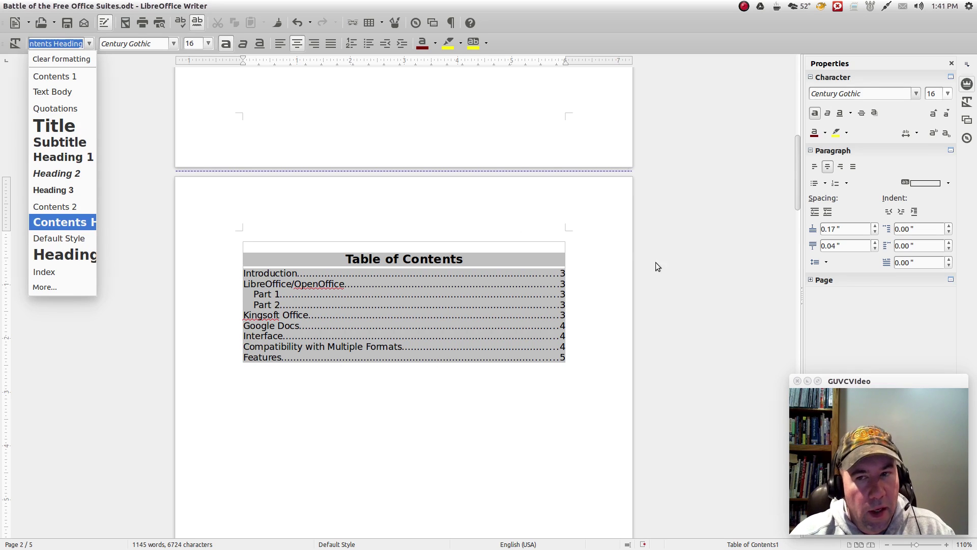
click(297, 383)
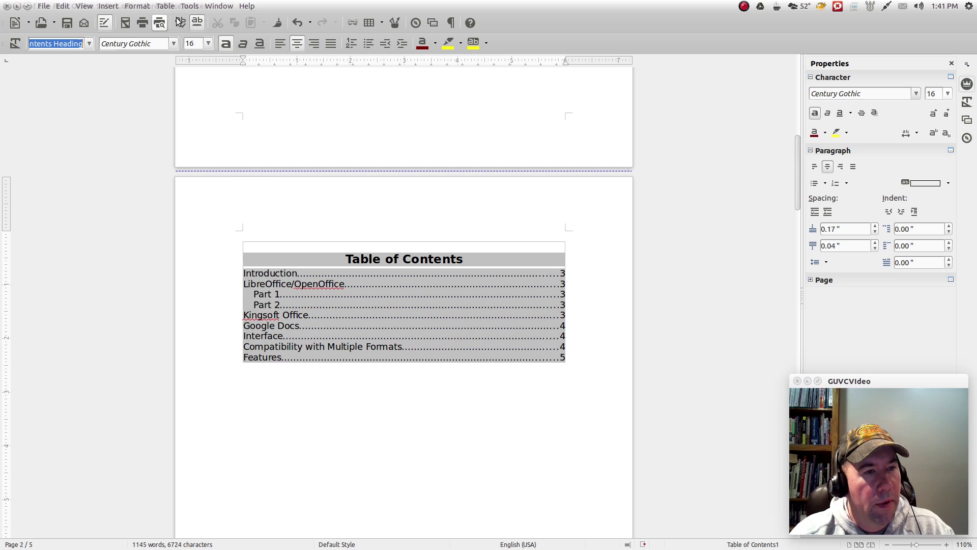
Step: Undo the table of contents and reopen Indexes and Tables to review the Entries, Styles and Columns tabs
click(298, 23)
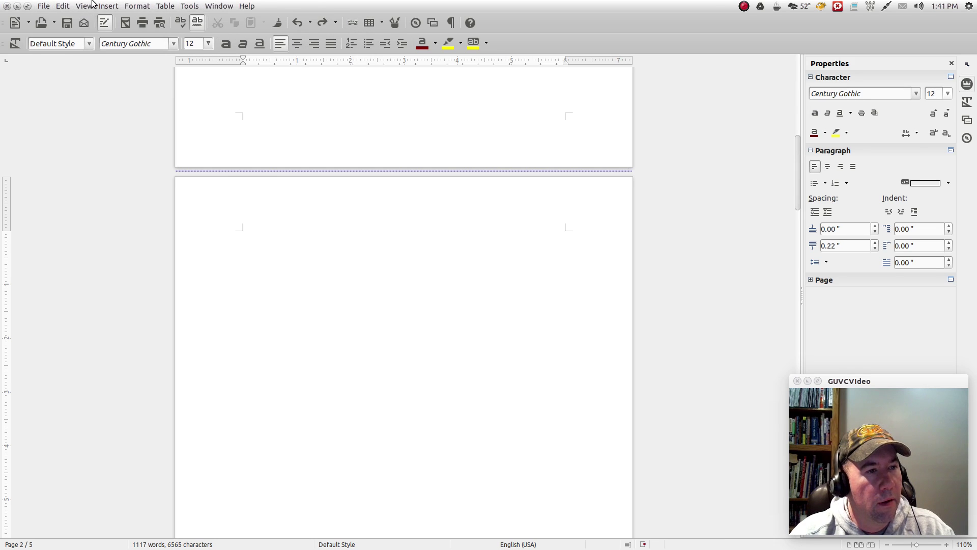
click(110, 8)
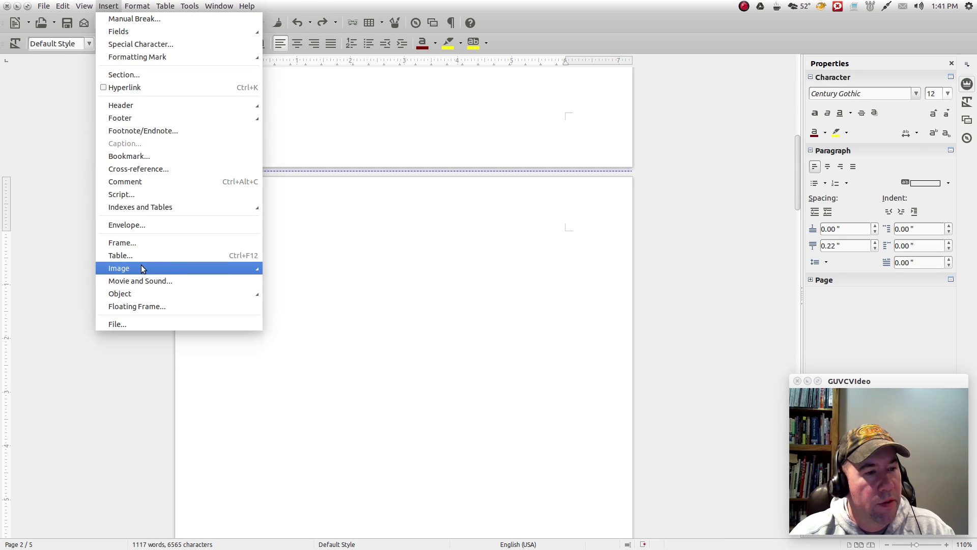
mouse_move(198, 211)
click(288, 219)
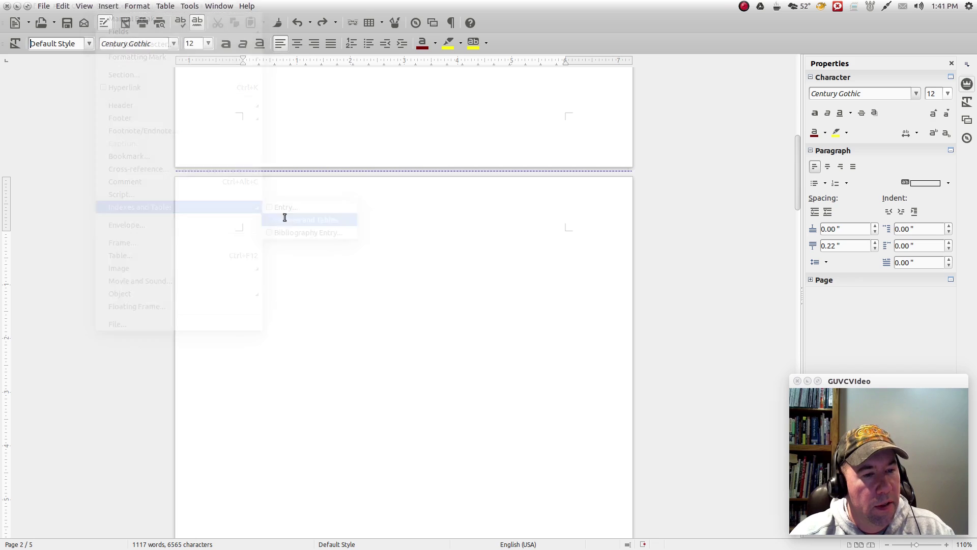
click(485, 272)
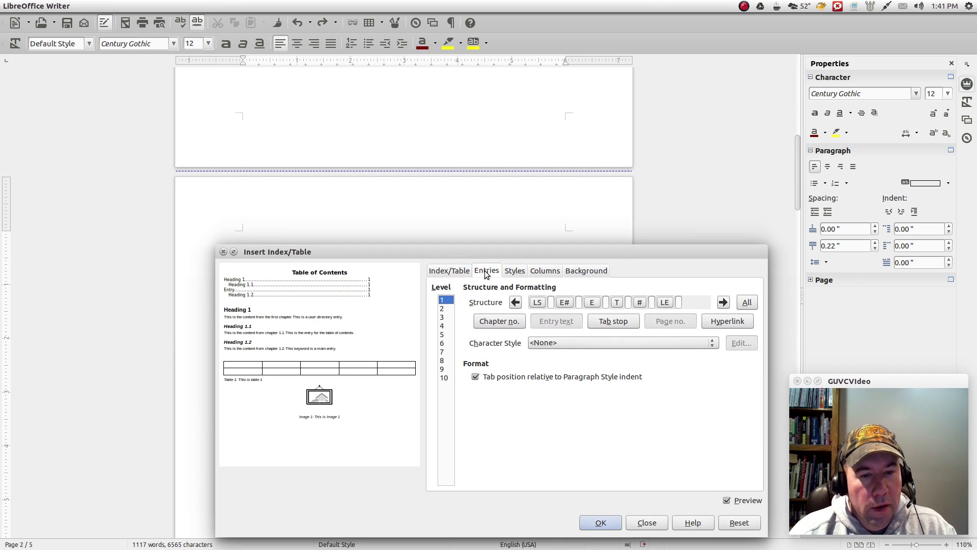
click(508, 270)
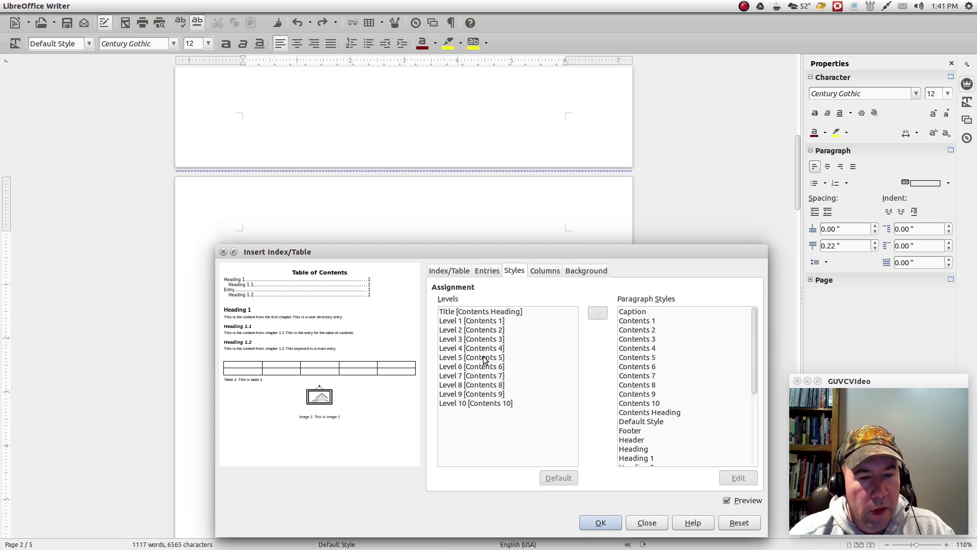
click(463, 324)
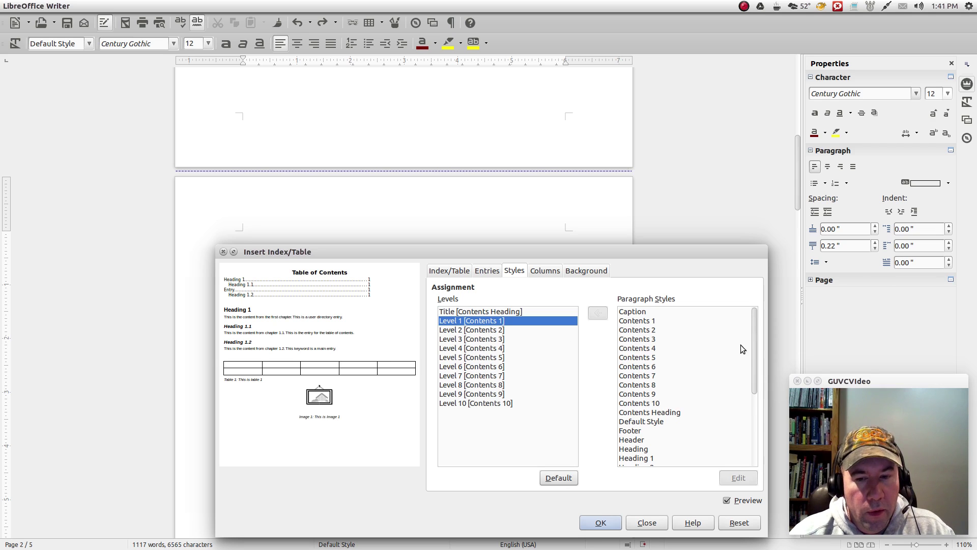
mouse_move(753, 338)
mouse_down()
mouse_move(753, 420)
mouse_move(749, 330)
mouse_up()
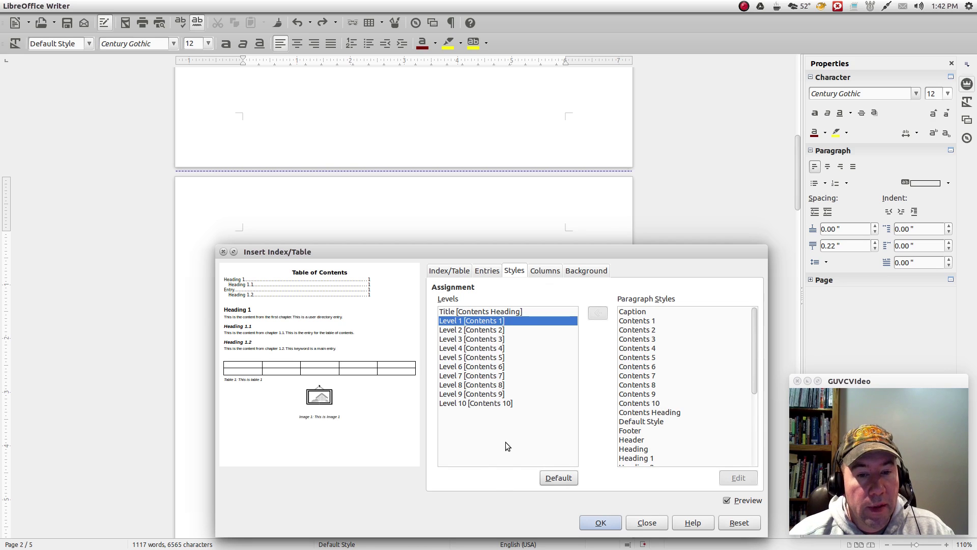
click(541, 273)
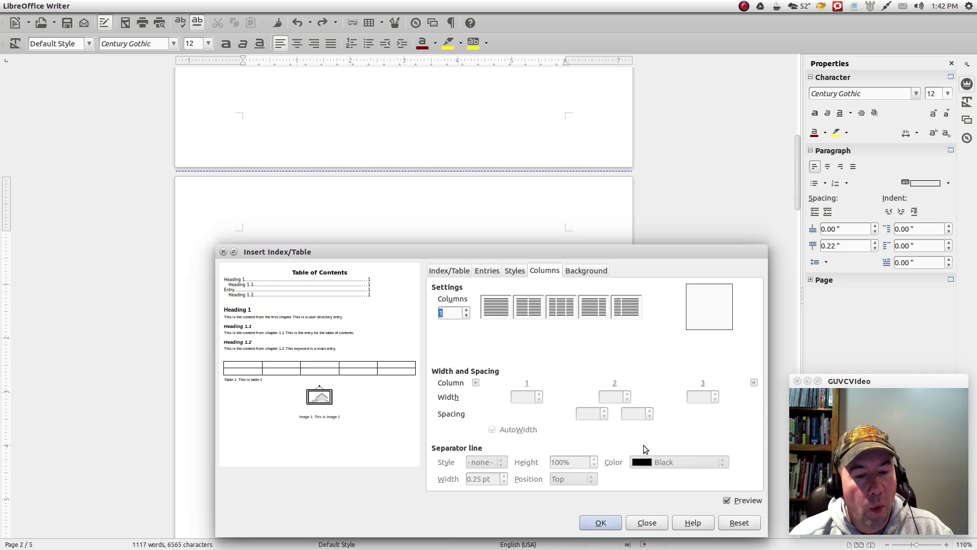
Step: View the Background tab, then return to the Index/Table tab
click(578, 275)
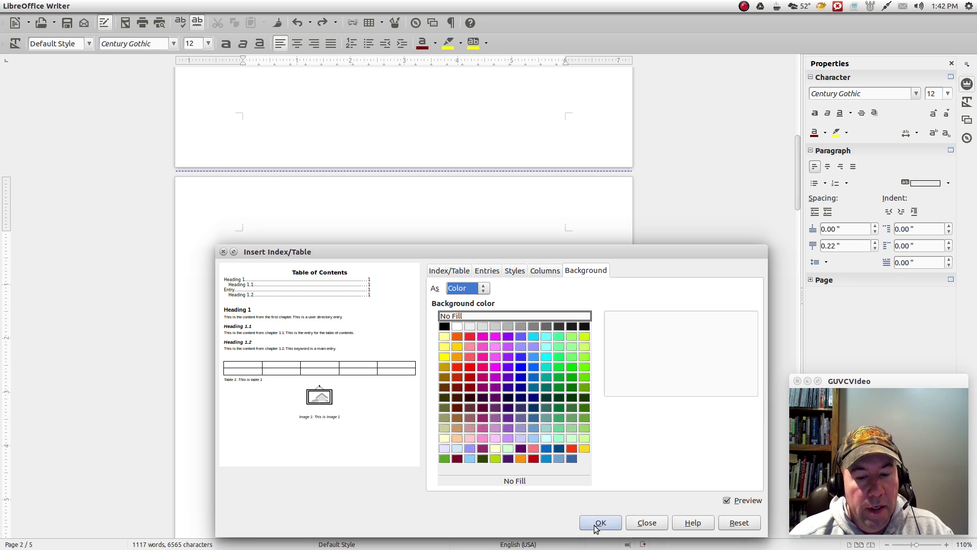
click(449, 271)
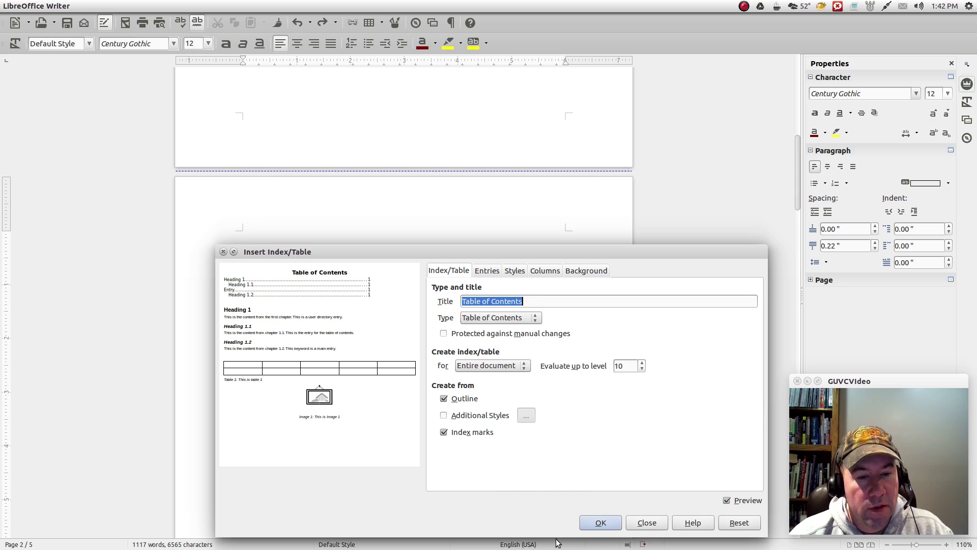
Step: Insert the automatic table of contents on page 2, listing nine entries on pages 3–5
click(595, 523)
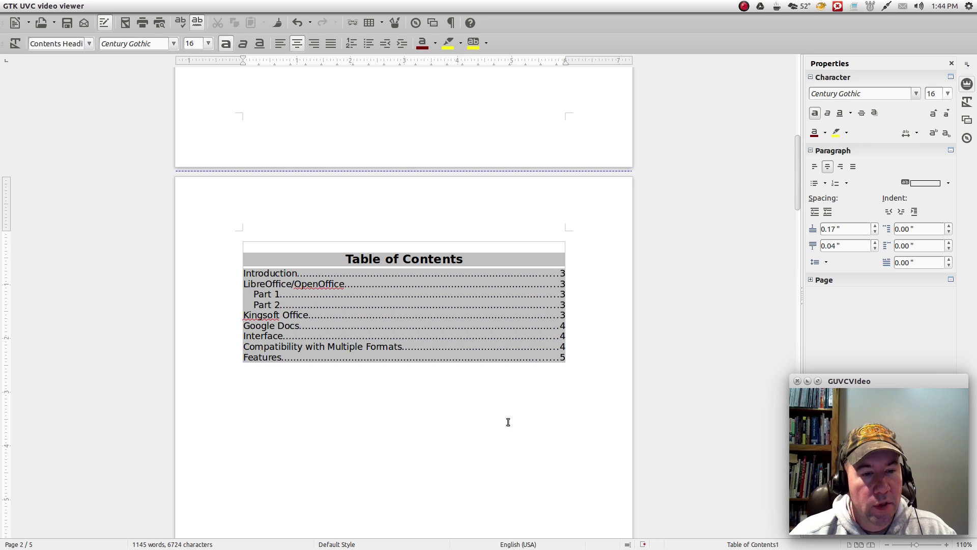
Step: Undo the inserted table of contents and type 'Table of Contents' on page 2 instead
click(598, 357)
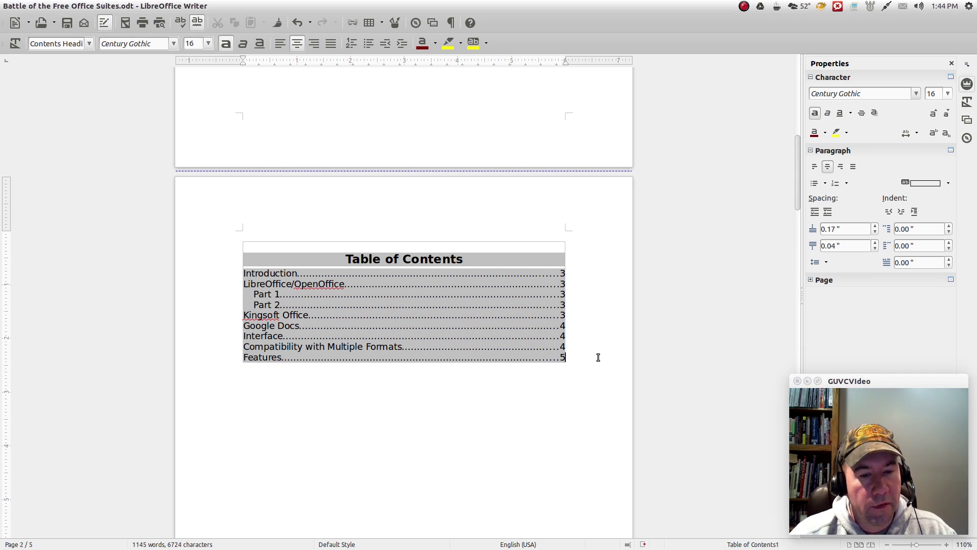
click(298, 24)
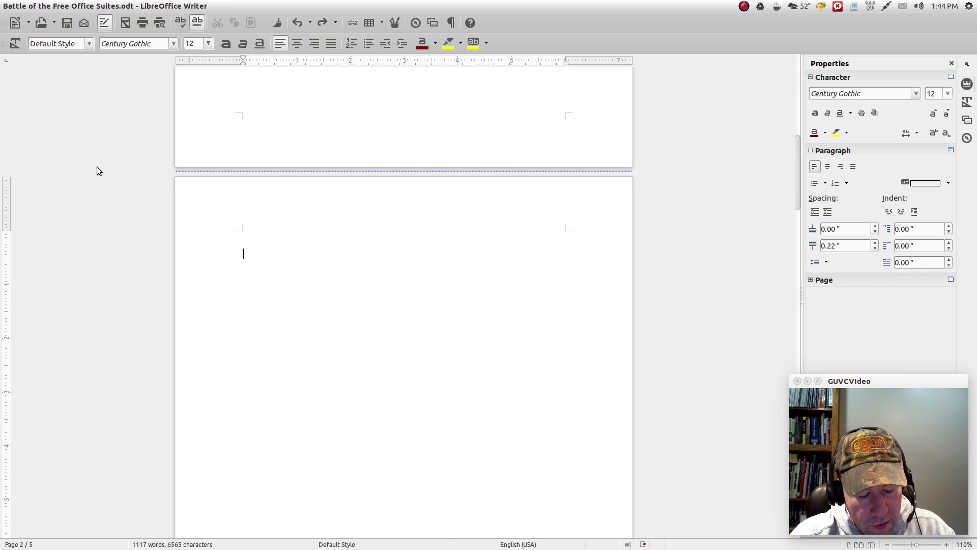
text(Ta)
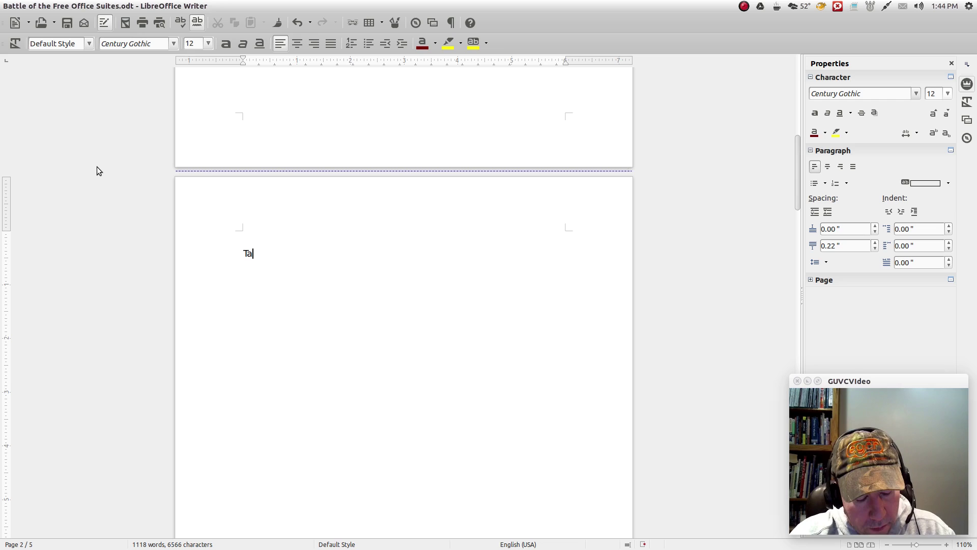
text(ble of Co)
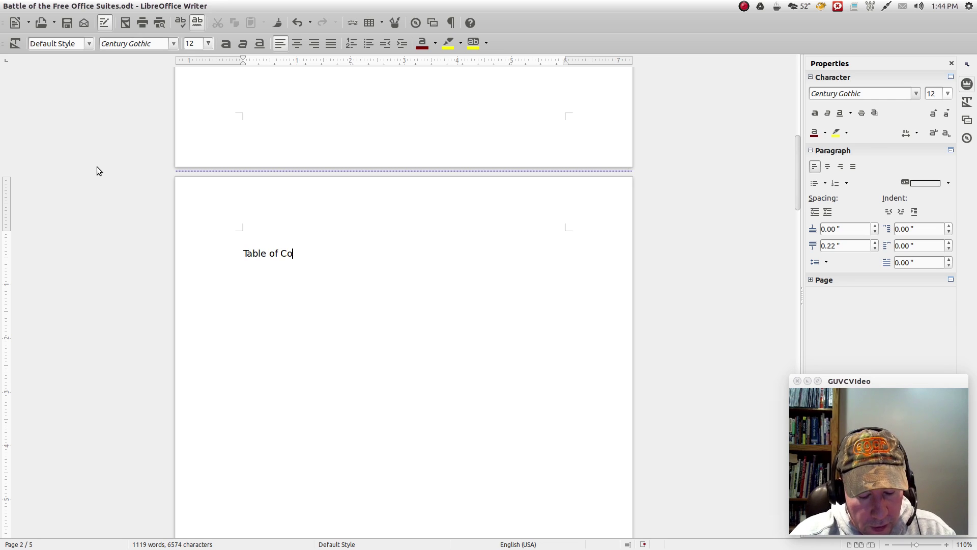
text(ntents)
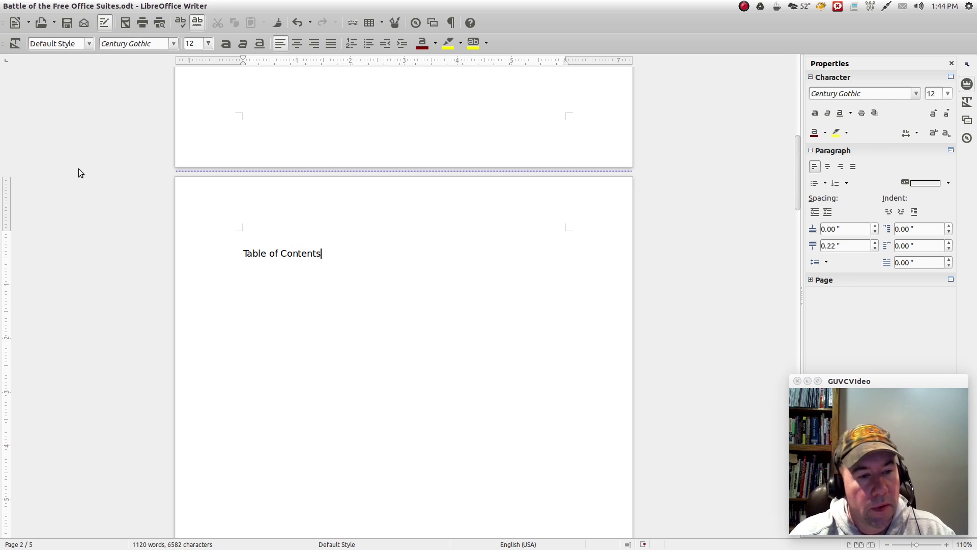
Step: Center the 'Table of Contents' title and give it the Subtitle paragraph style
drag(321, 253, 242, 254)
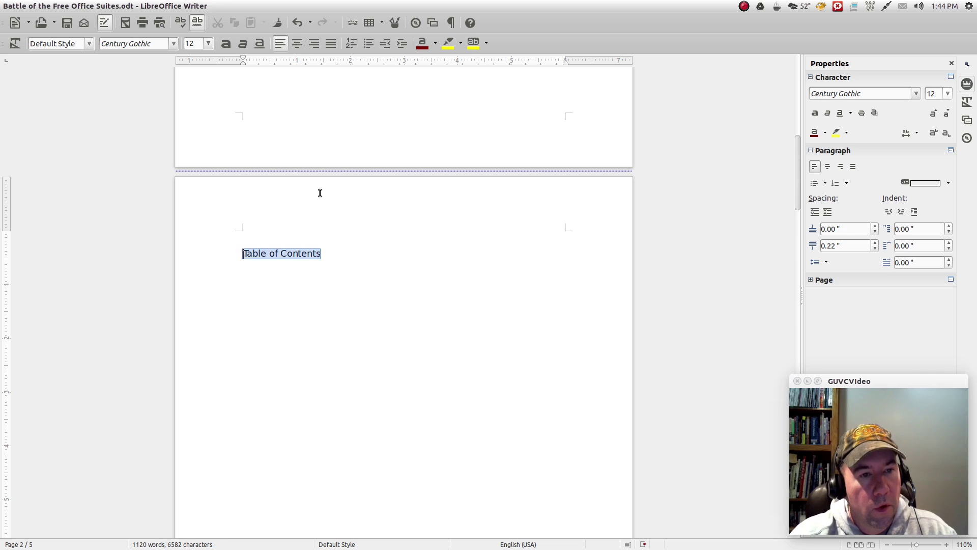
click(297, 44)
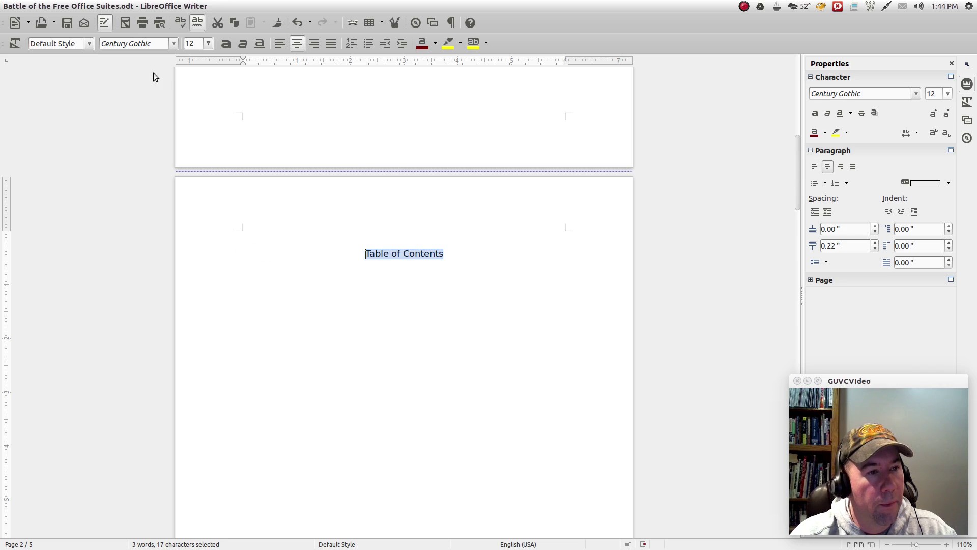
click(91, 44)
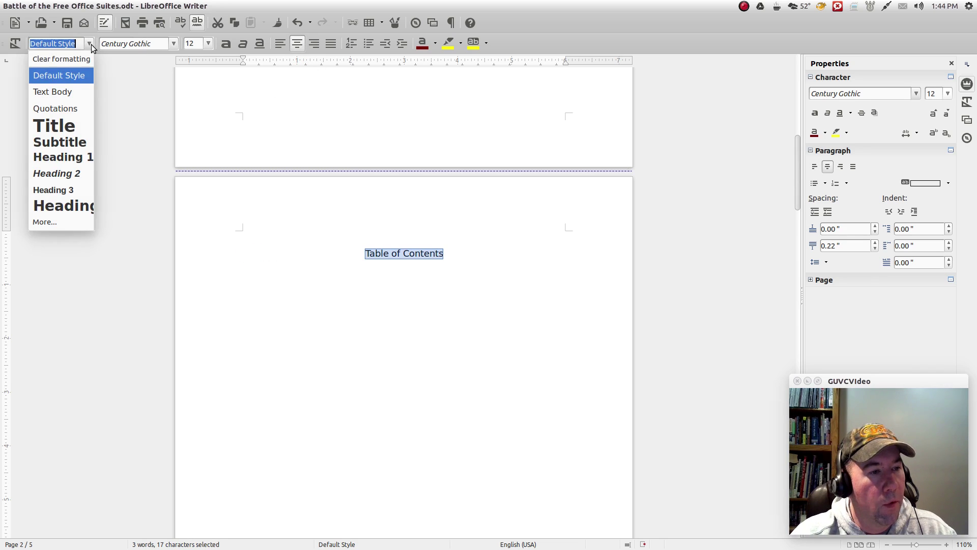
click(60, 141)
click(482, 427)
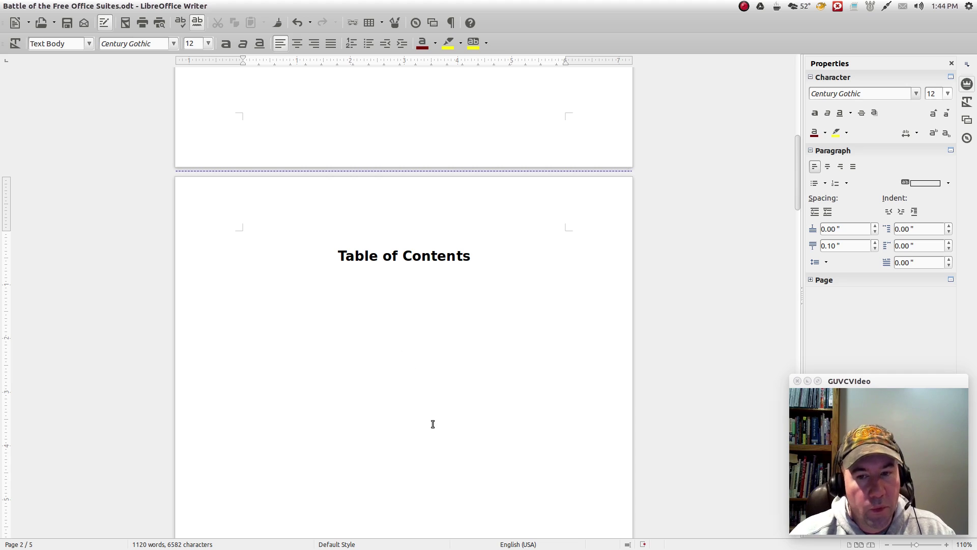
Step: Add a bookmark named 'Intro' to the Introduction heading on page 3
scroll(375, 416, down, 3)
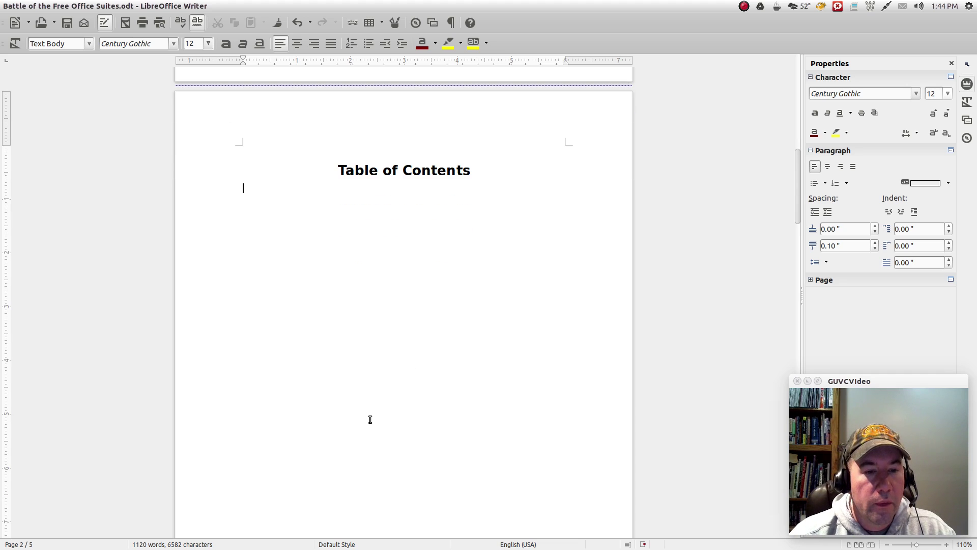
scroll(368, 419, up, 3)
scroll(367, 419, down, 4)
scroll(367, 419, down, 10)
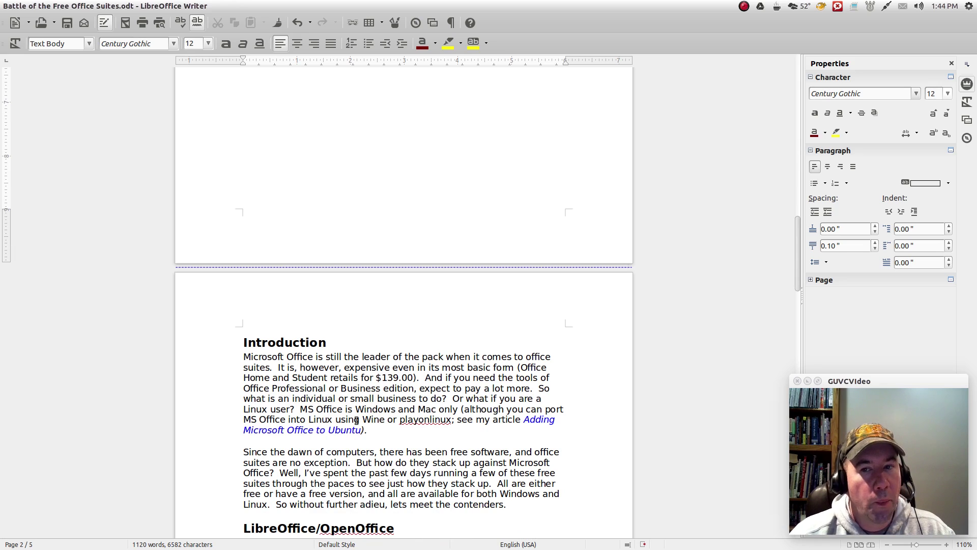
drag(332, 343, 243, 342)
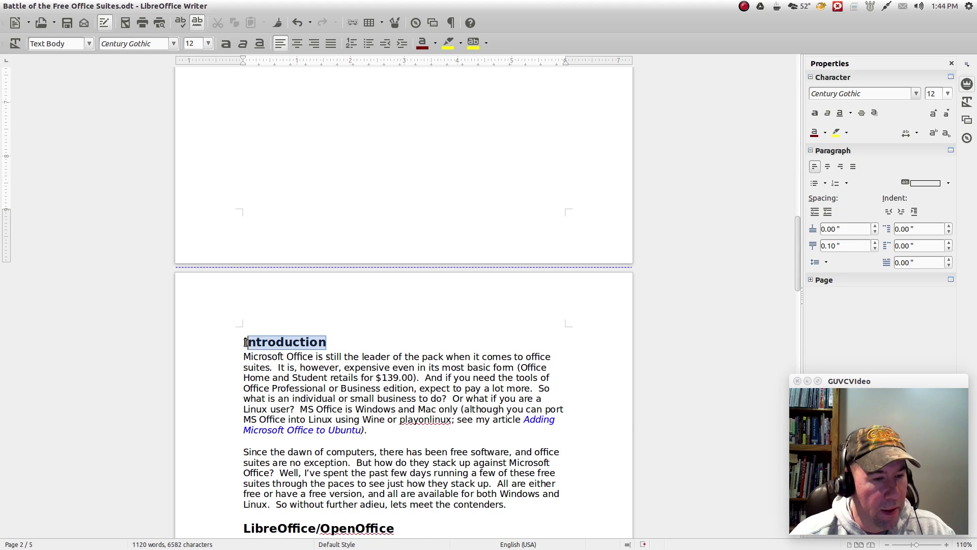
click(106, 7)
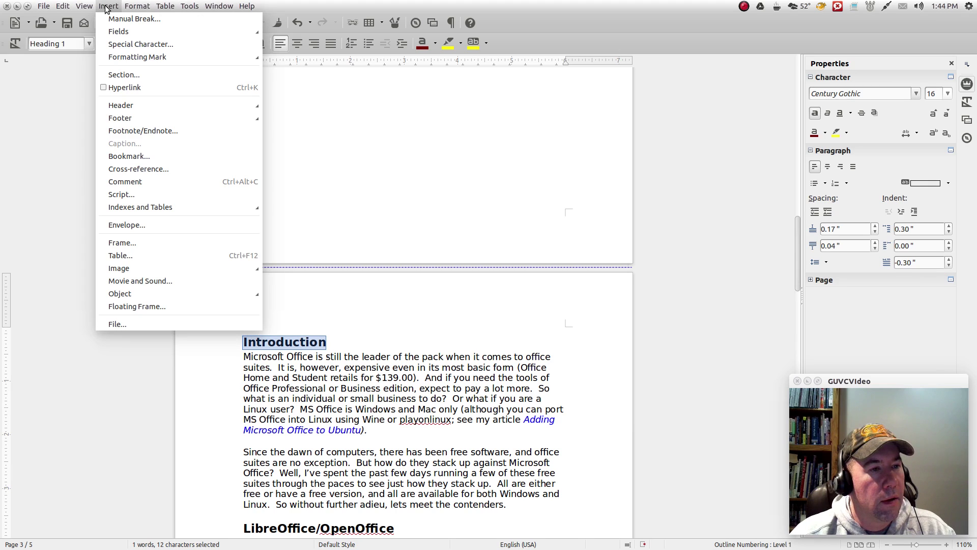
click(120, 156)
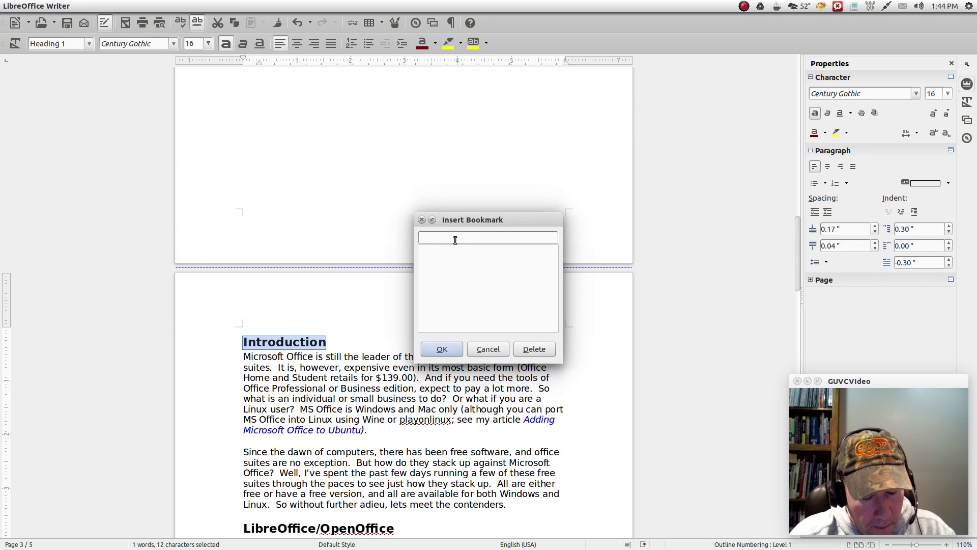
text(Intro)
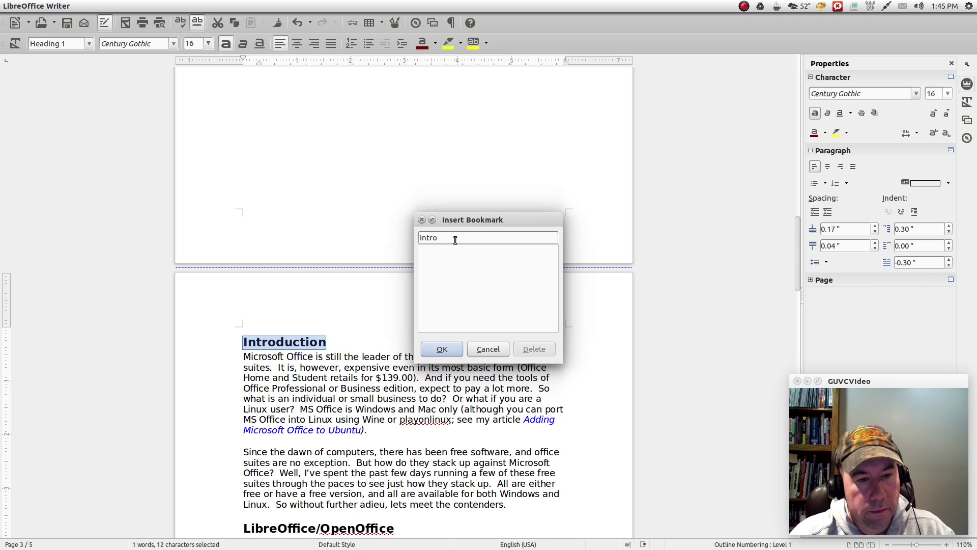
click(441, 349)
scroll(438, 418, down, 2)
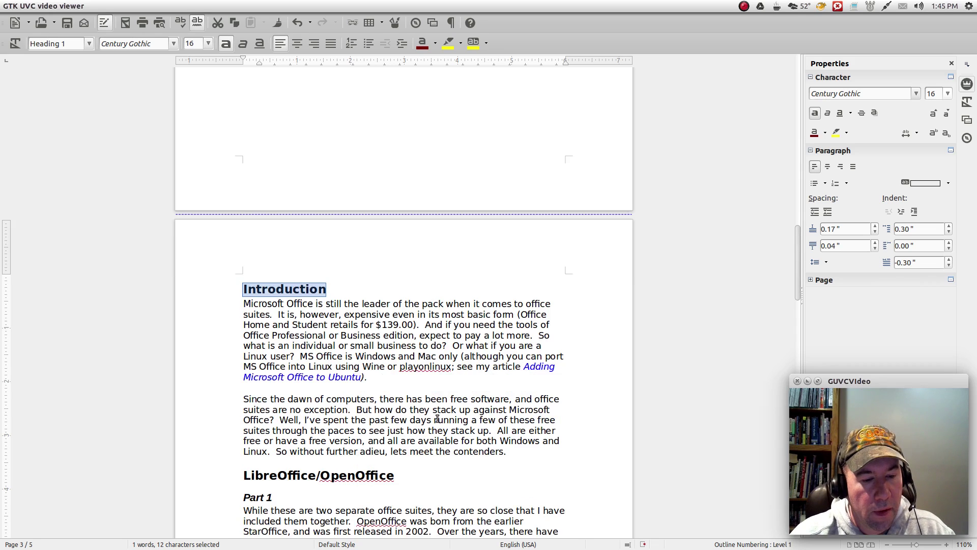
scroll(437, 419, down, 3)
Step: Add a bookmark named 'Libre' to the LibreOffice/OpenOffice heading
drag(395, 390, 245, 390)
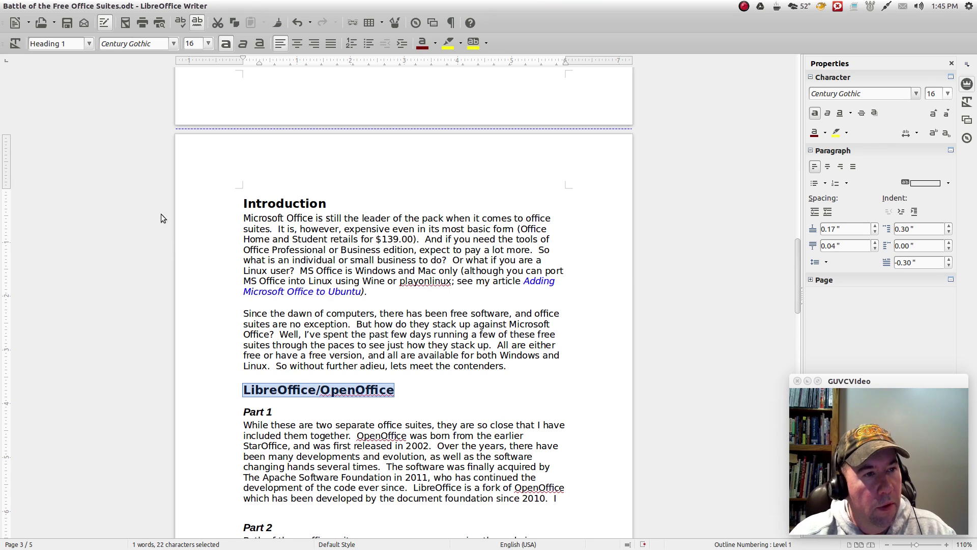
click(116, 8)
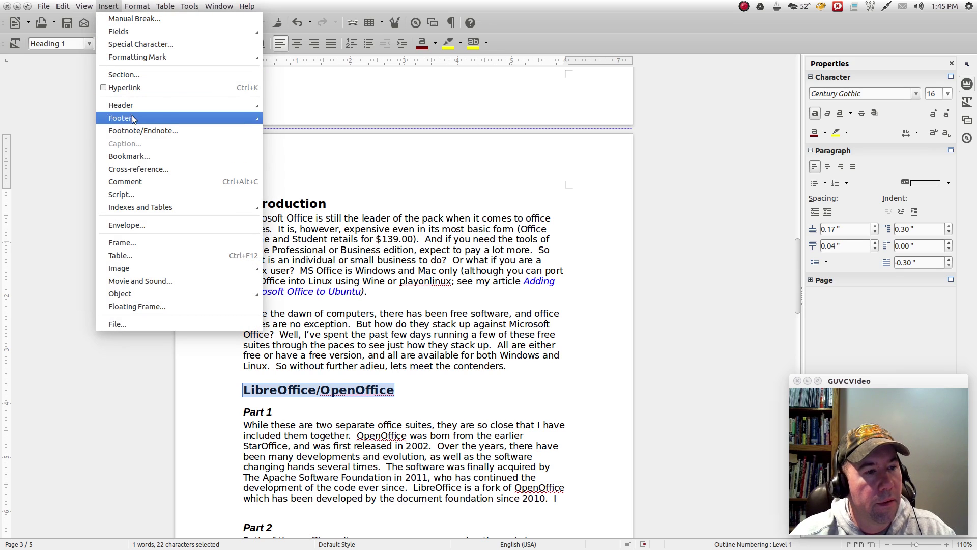
click(134, 157)
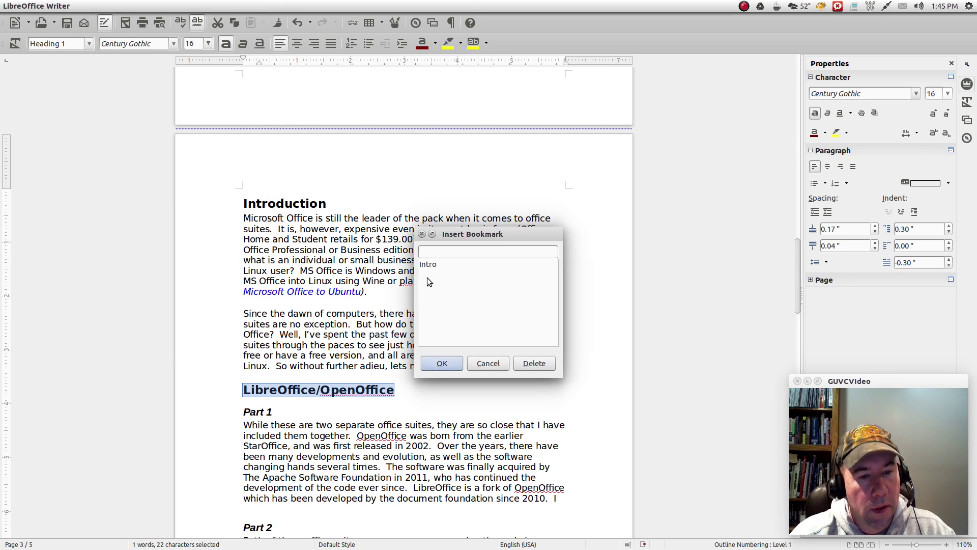
text(Libre)
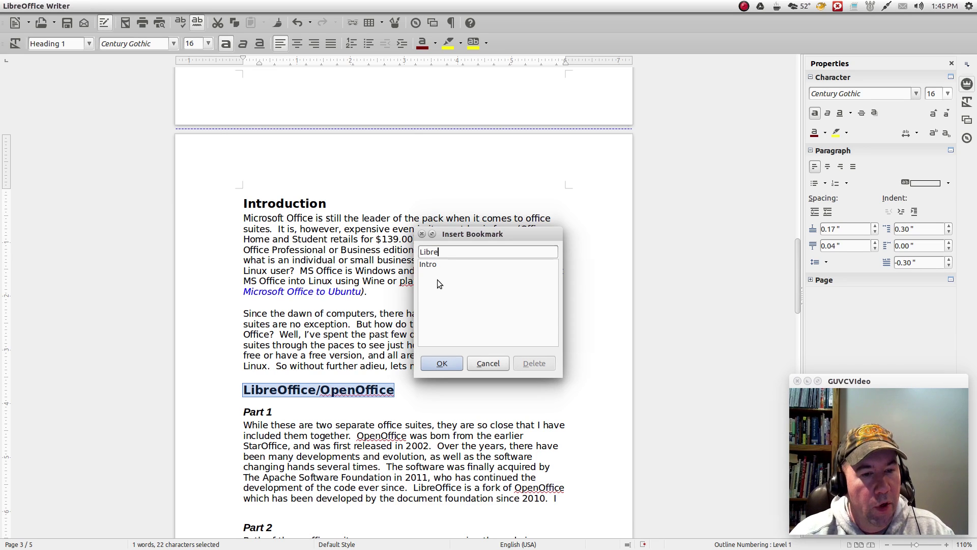
click(442, 363)
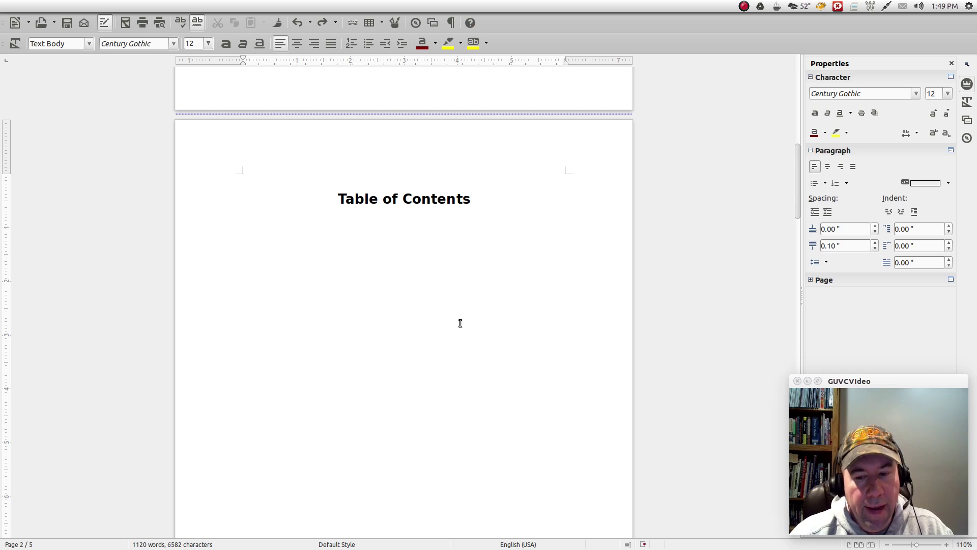
Step: Type 'Introduction' on the line under the title, add a new line, and select the word
click(397, 240)
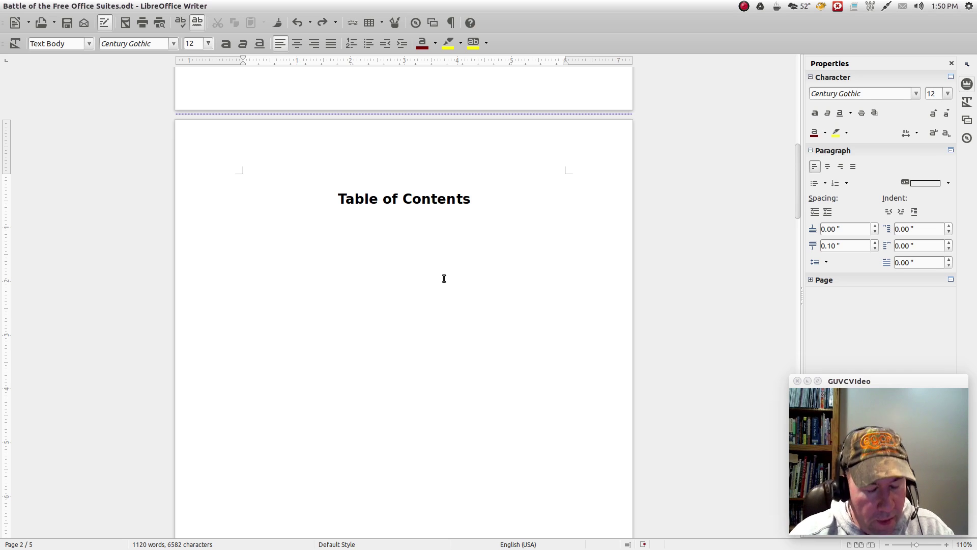
text(Intro)
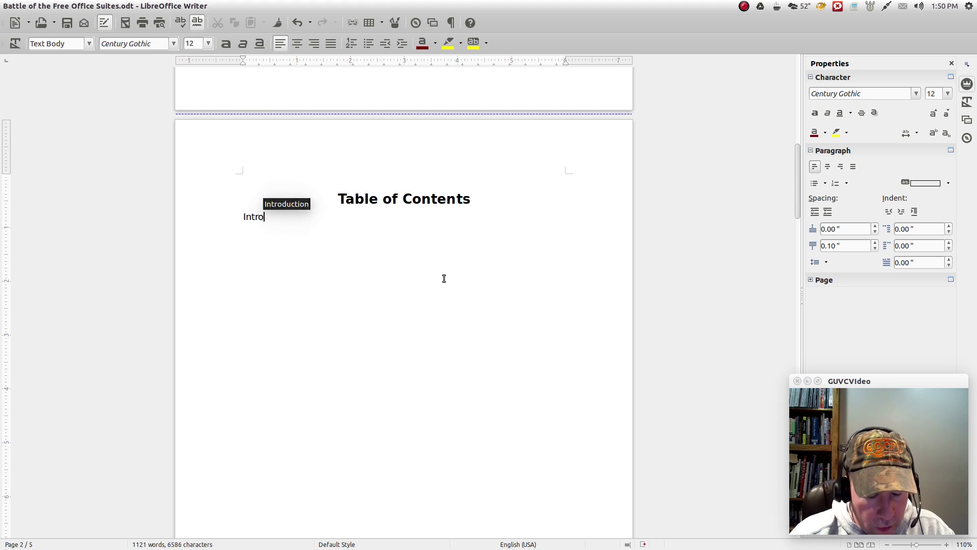
text(duction)
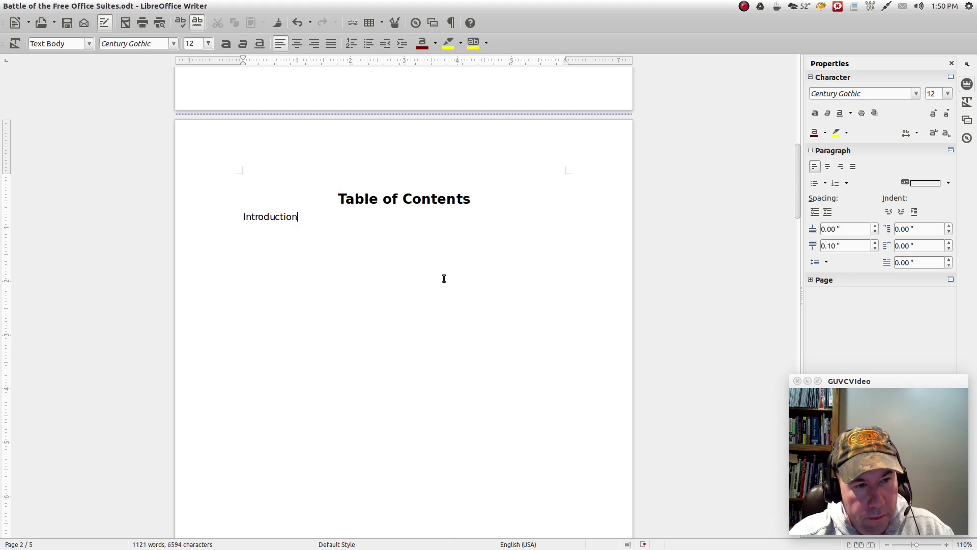
key(Return)
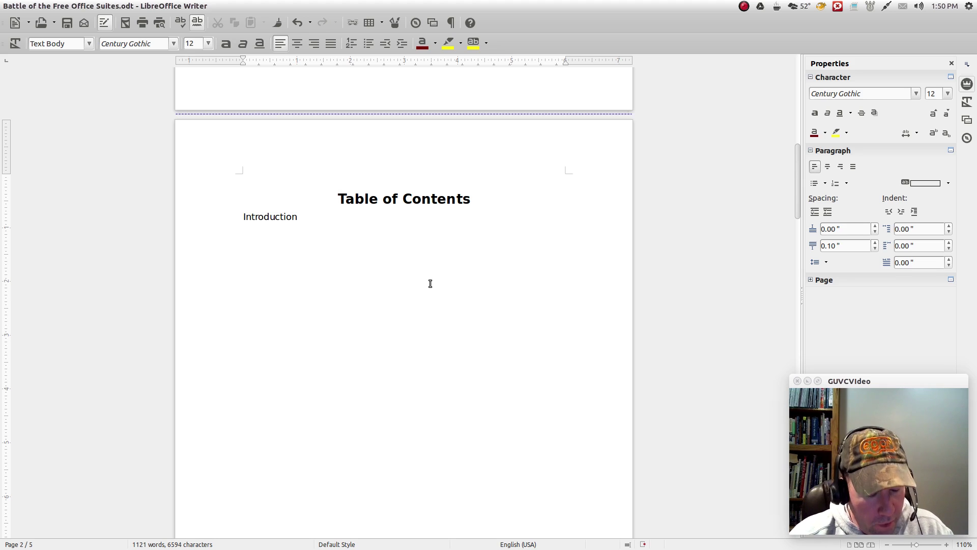
drag(307, 216, 244, 218)
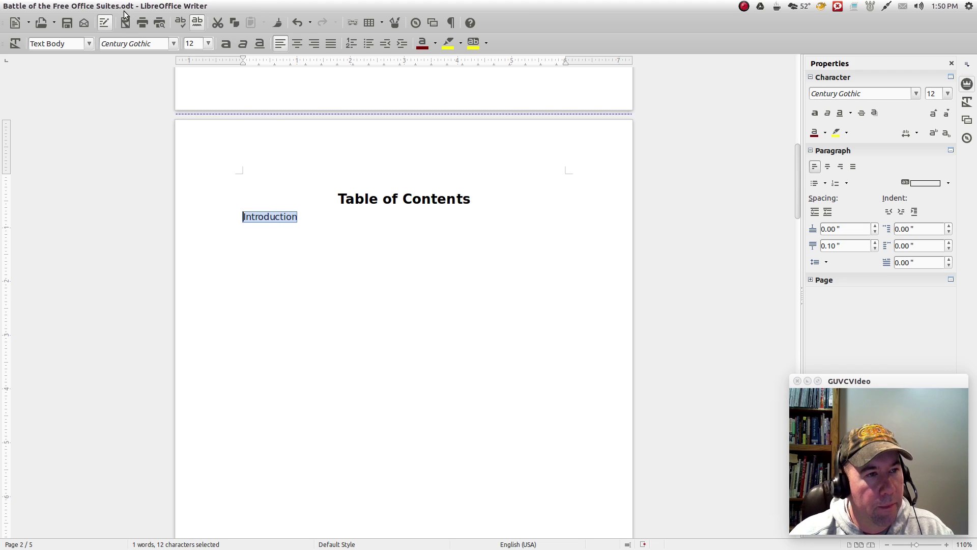
Step: Make the selected 'Introduction' text a hyperlink to the 'Intro' bookmark in this document
click(109, 6)
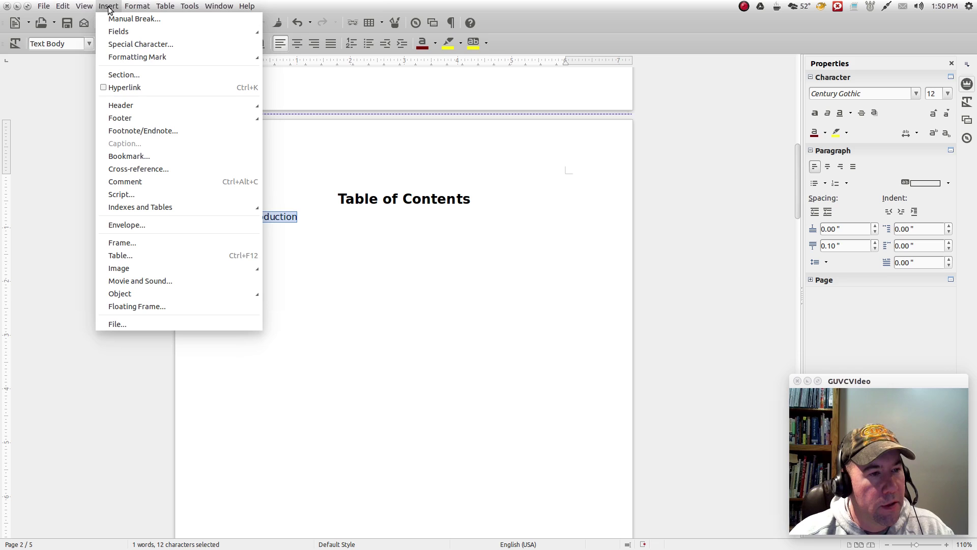
click(144, 88)
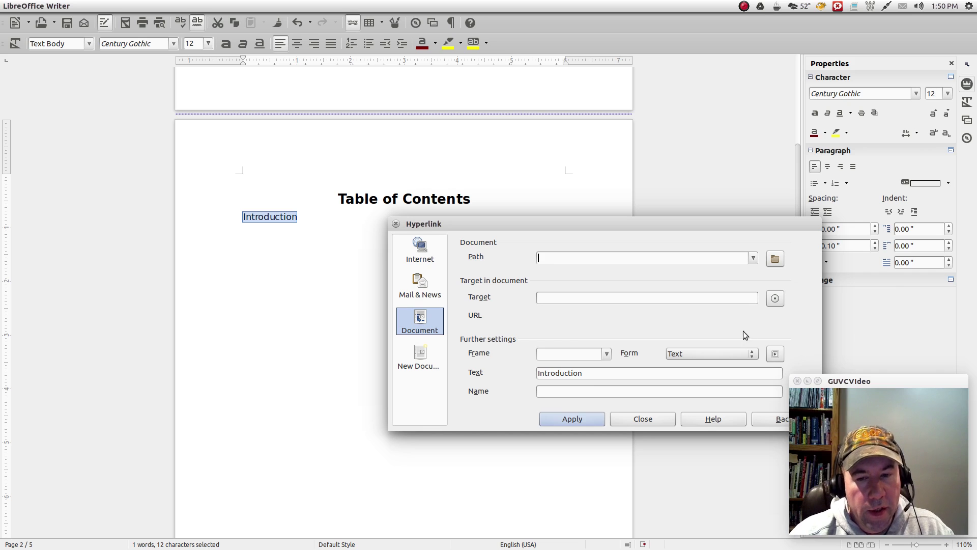
click(776, 299)
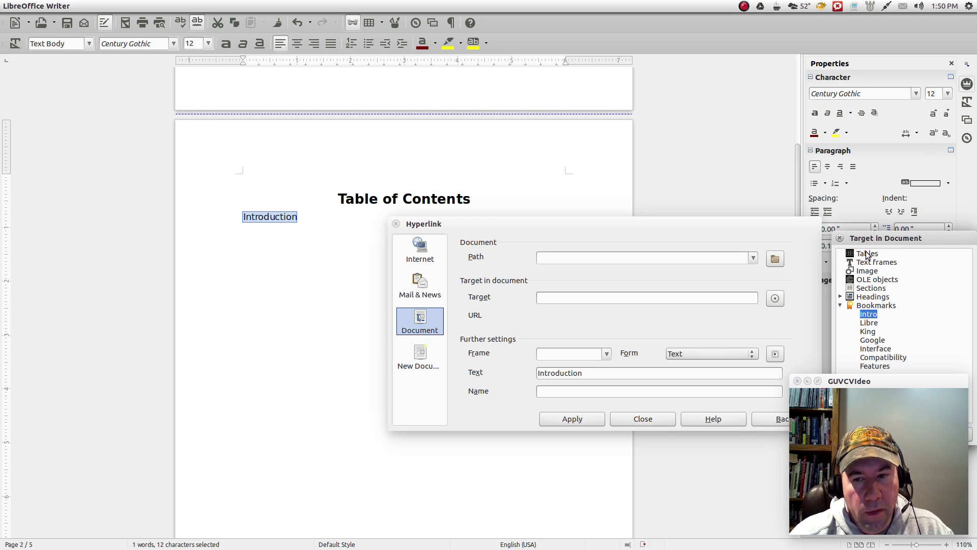
drag(879, 239, 813, 108)
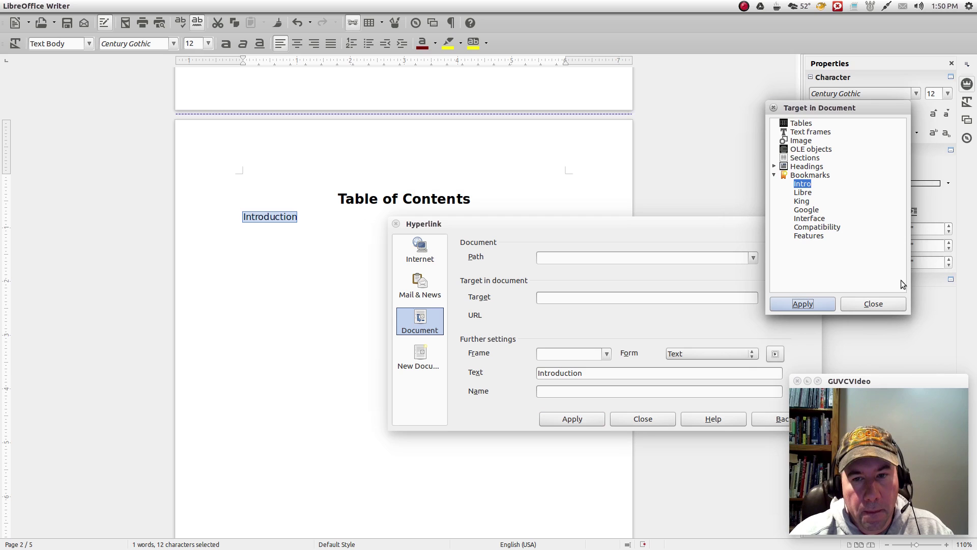
click(803, 194)
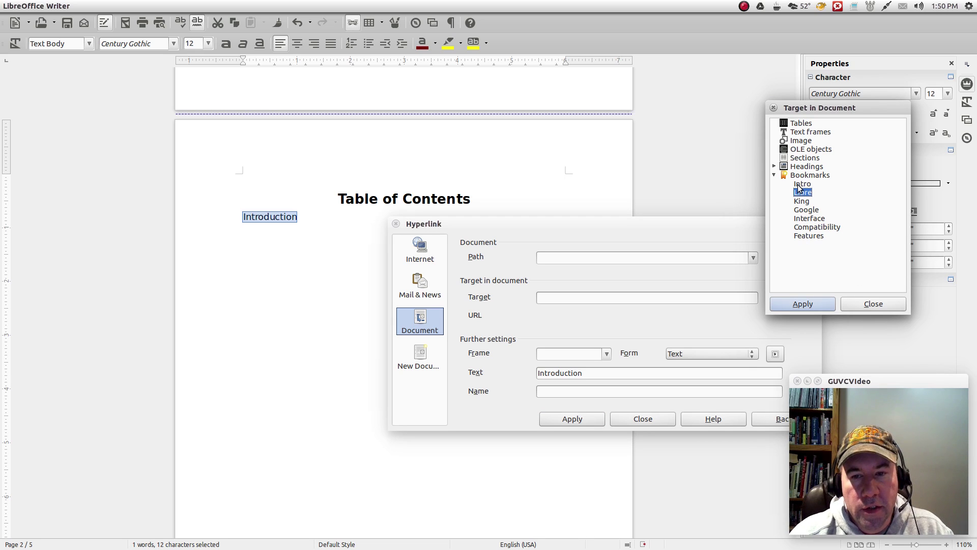
click(778, 176)
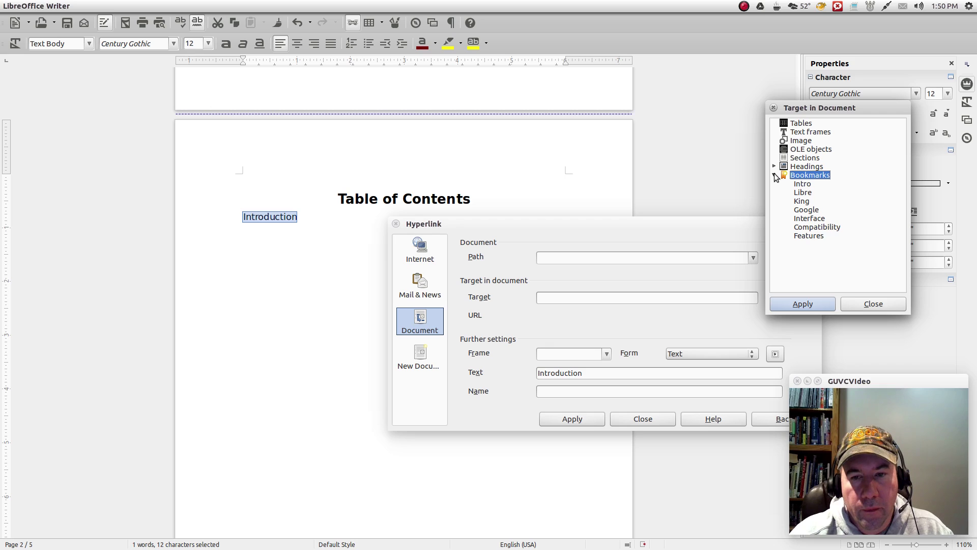
key(Down)
key(Down)
key(Down)
key(Down)
key(Down)
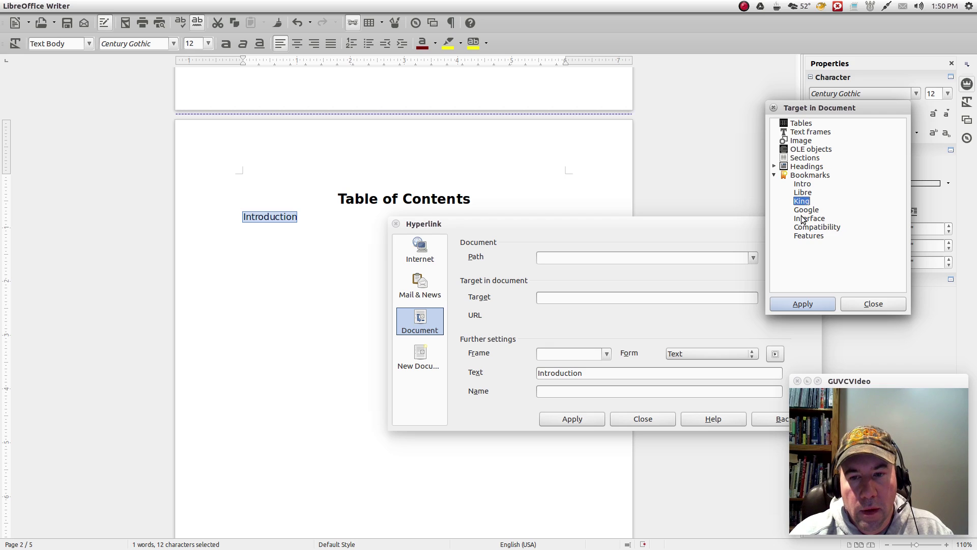
double_click(809, 186)
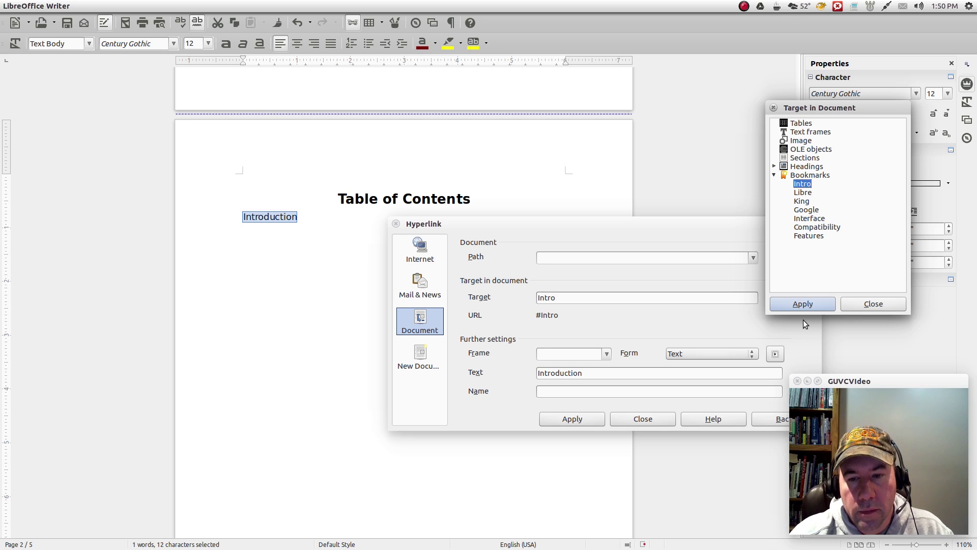
click(799, 305)
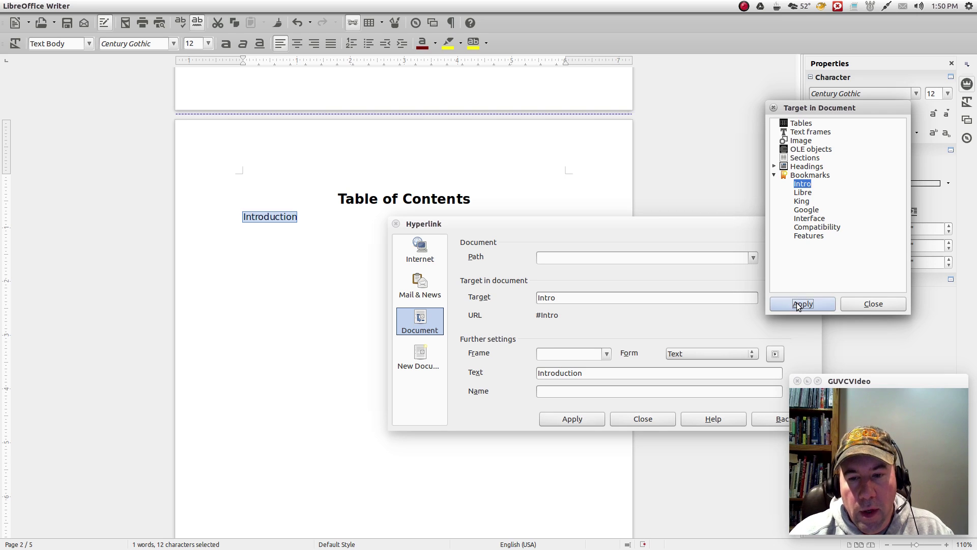
click(858, 303)
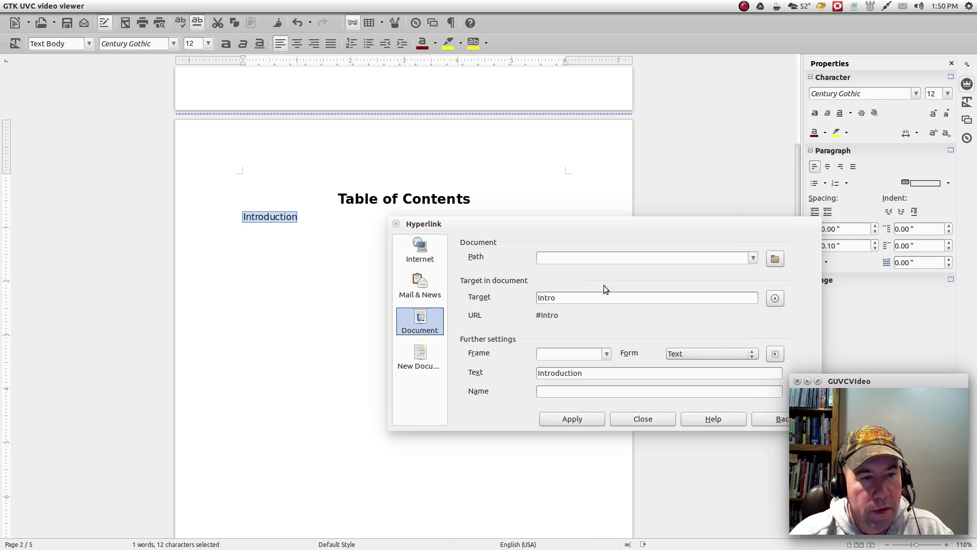
click(570, 419)
click(639, 422)
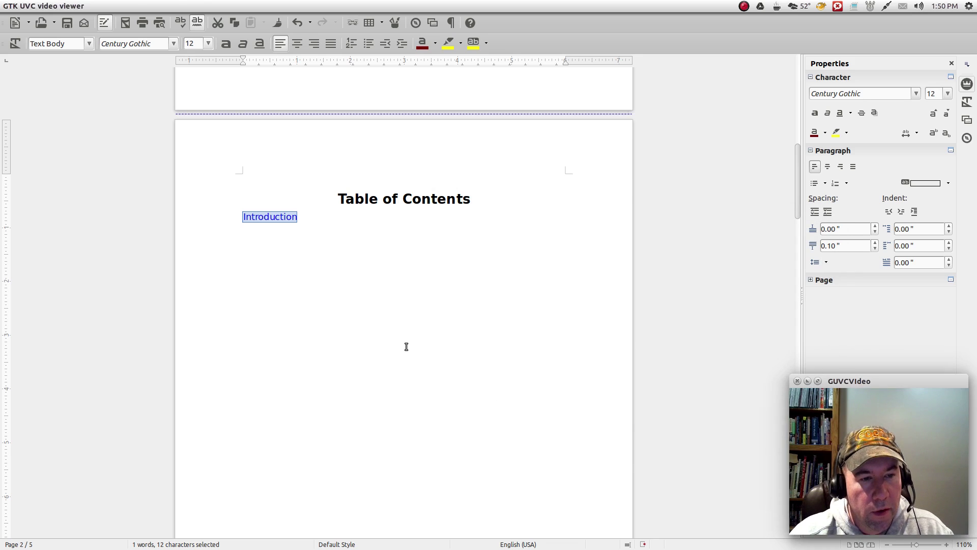
Step: Ctrl+click the Introduction link to check it jumps to the Introduction heading on page 3
click(406, 347)
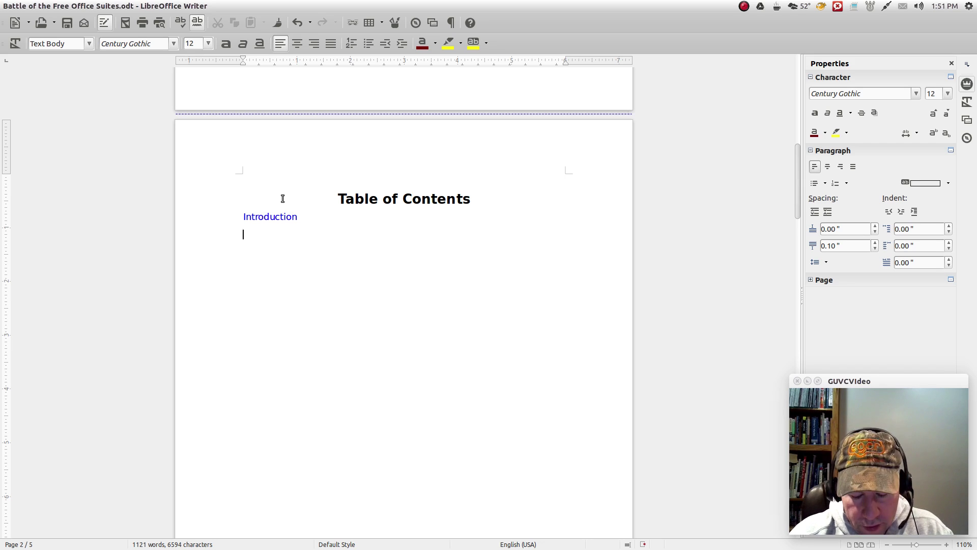
ctrl+click(272, 216)
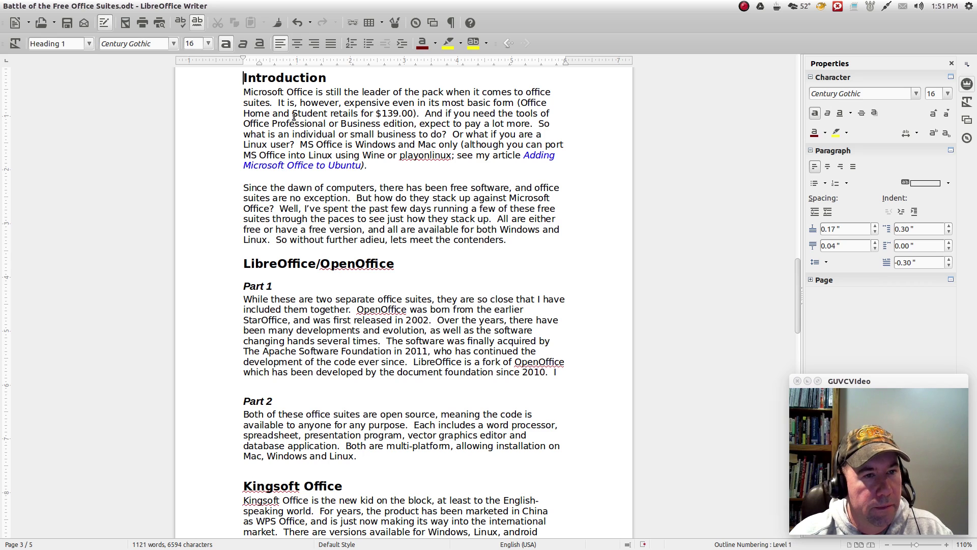
scroll(291, 190, up, 10)
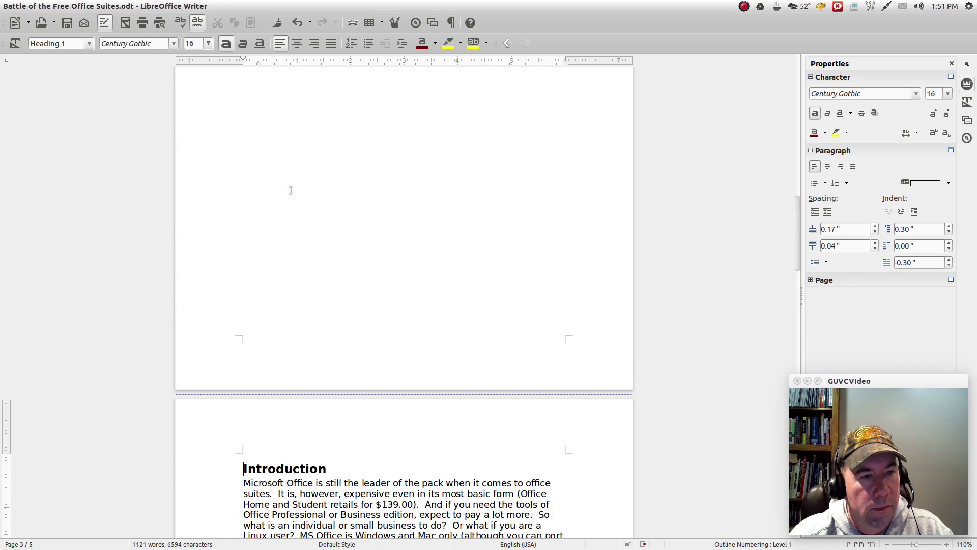
Step: Scroll back up to page 2 to see the Table of Contents title and its Introduction link
scroll(290, 190, up, 20)
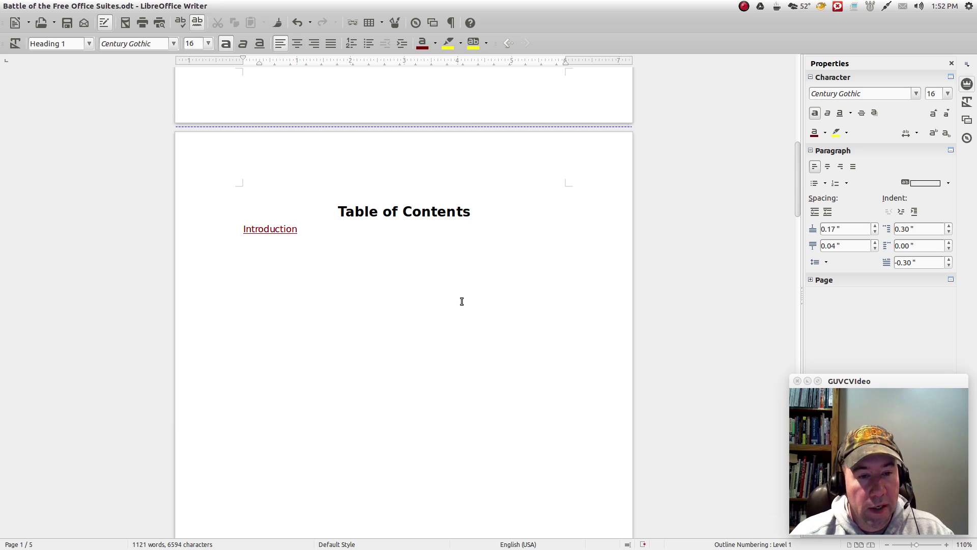
click(421, 267)
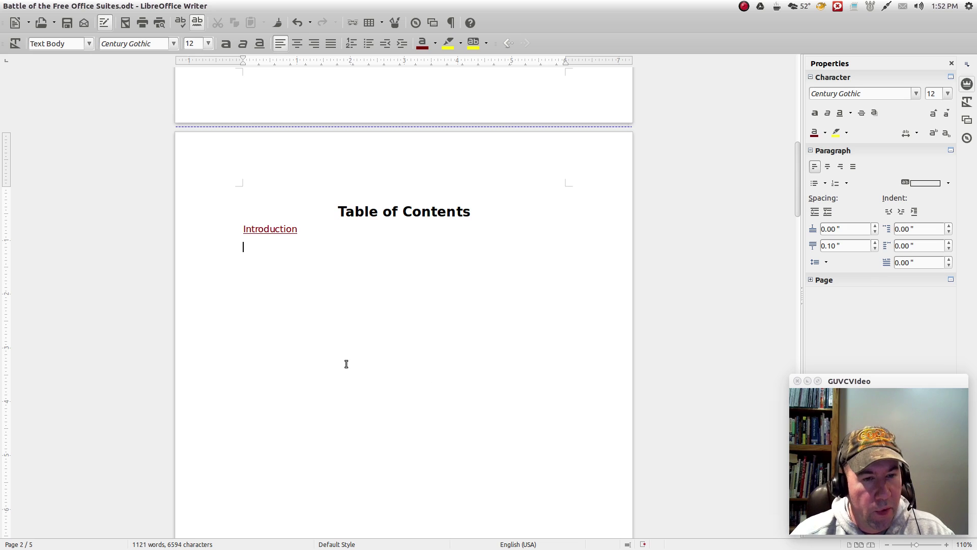
scroll(452, 365, down, 15)
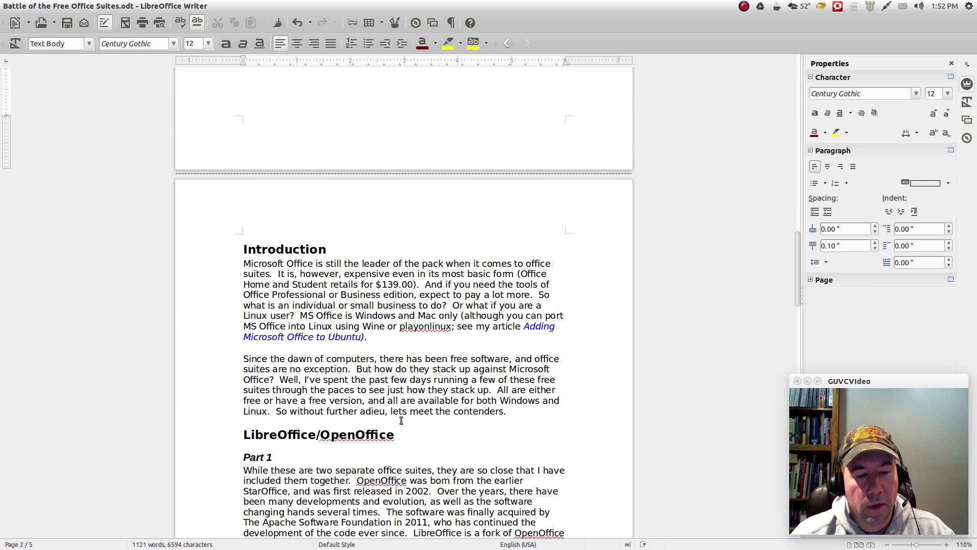
scroll(431, 461, up, 10)
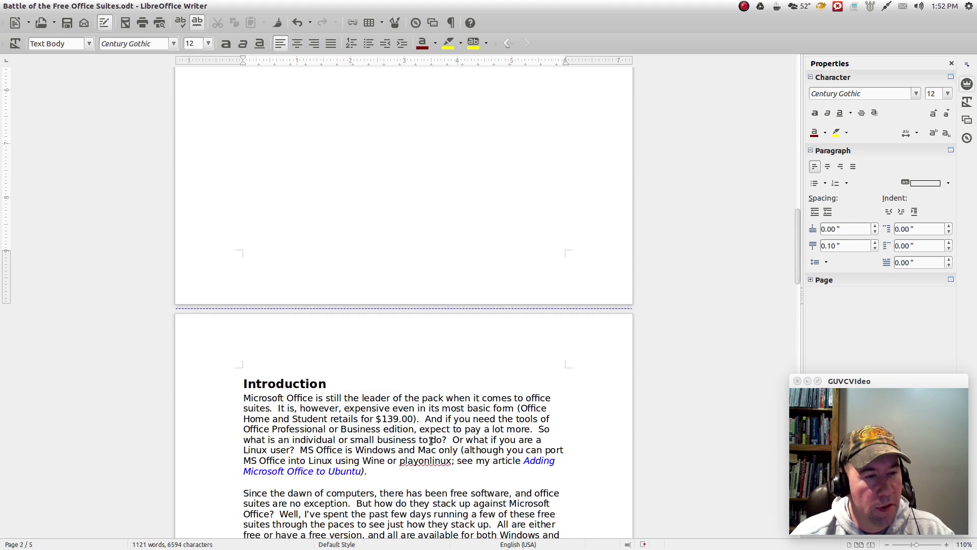
scroll(429, 431, up, 8)
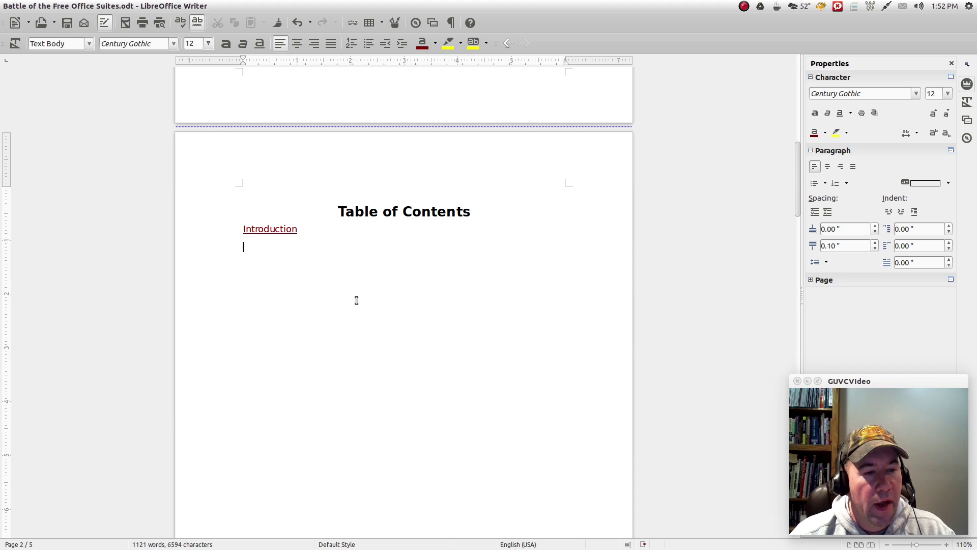